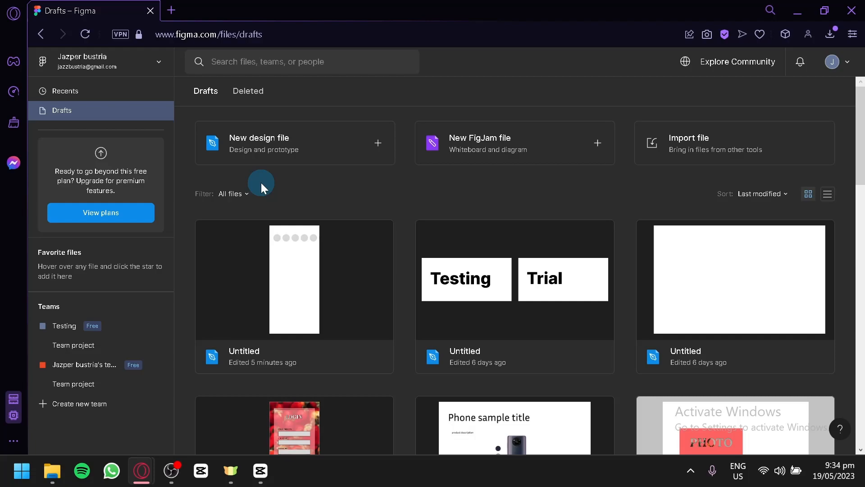
Create a new design file and add an iPhone 14 frame to the canvas.
left_click(305, 140)
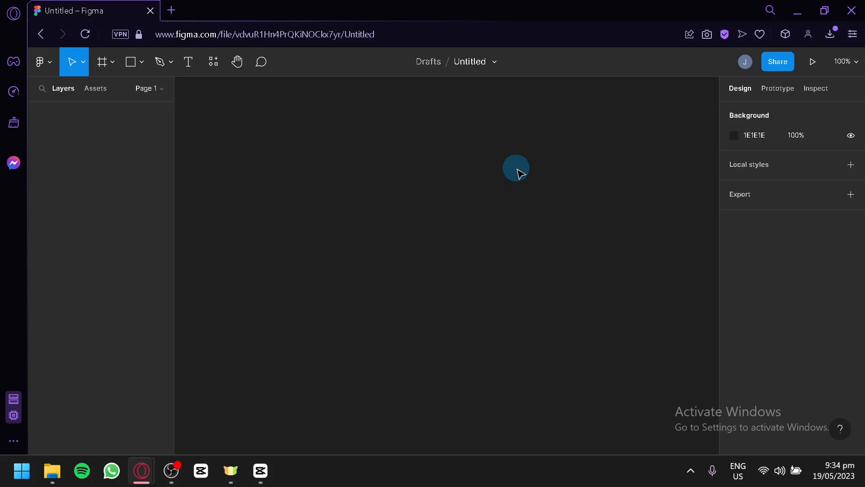
key("f")
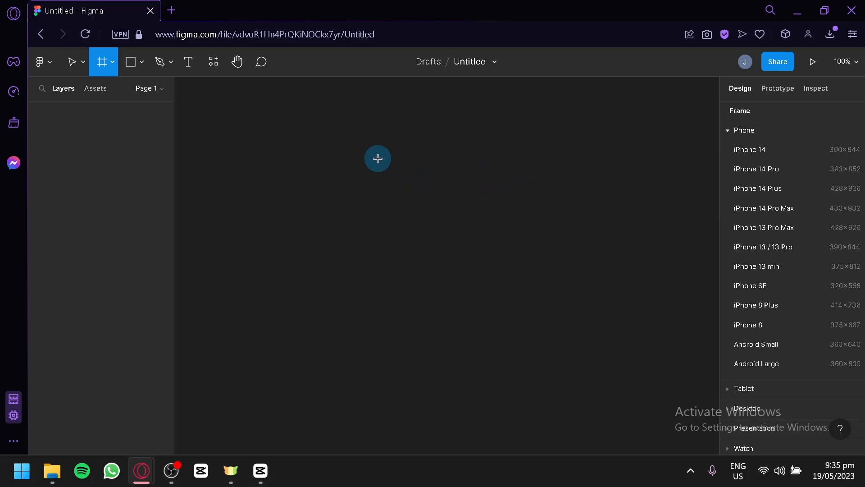
left_click(766, 149)
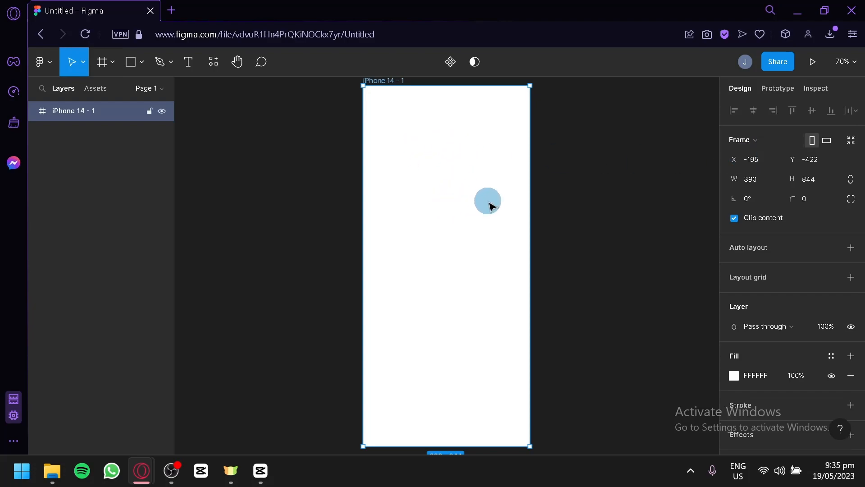
left_click(577, 187)
scroll(467, 158, "up", 1)
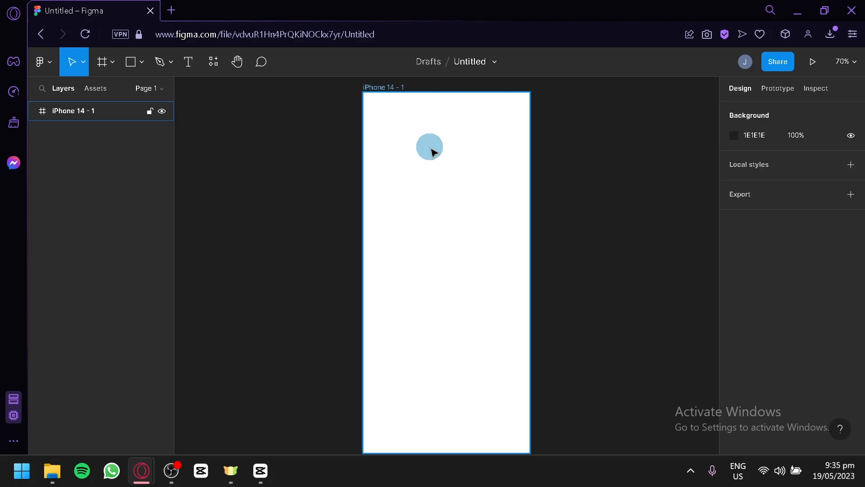
Draw a 57 × 57 circle near the phone frame's upper edge and duplicate it into a row of nine, spaced 10 apart, extending past the frame.
left_click(276, 84)
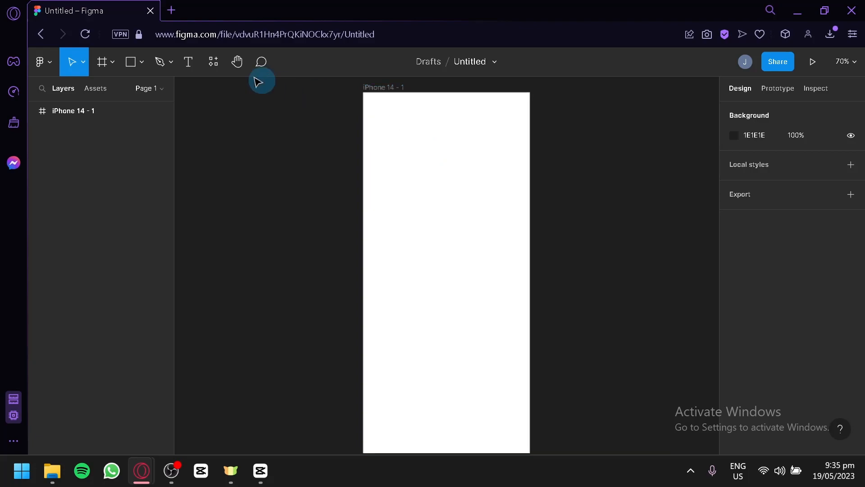
left_click(145, 66)
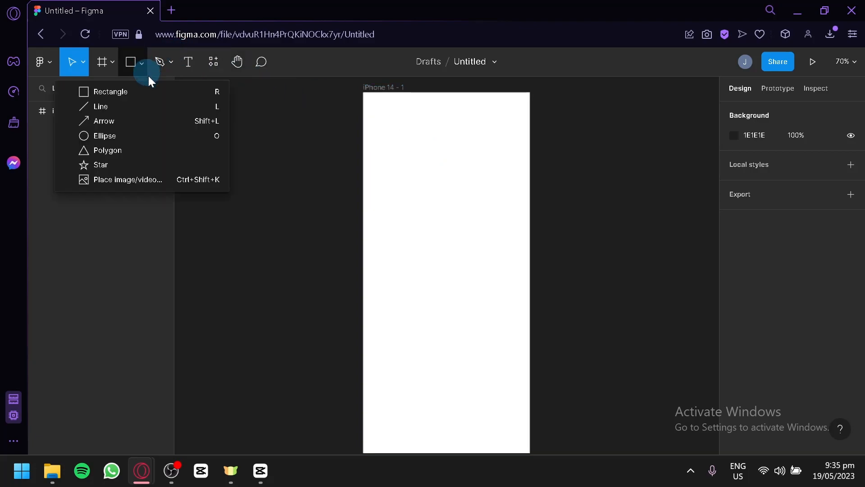
left_click(150, 135)
mouse_move(374, 114)
left_mouse_down()
mouse_move(399, 137)
mouse_move(389, 128)
mouse_move(561, 135)
left_mouse_up()
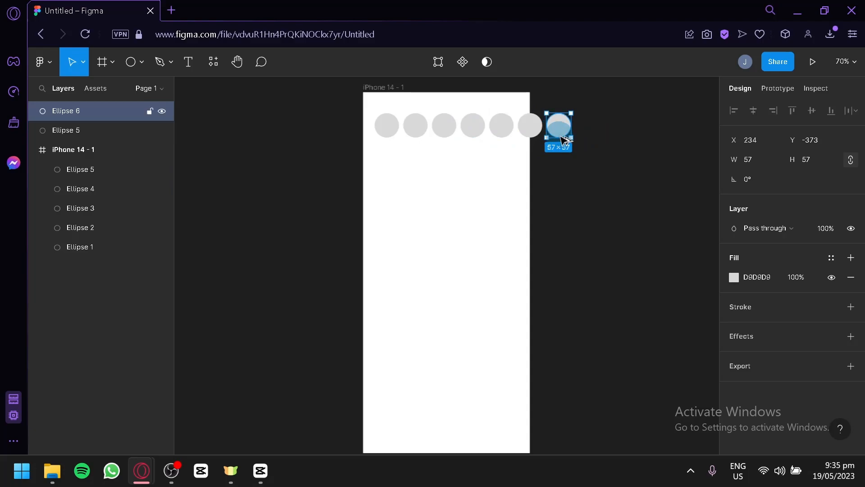
left_click_drag(573, 137, 619, 137)
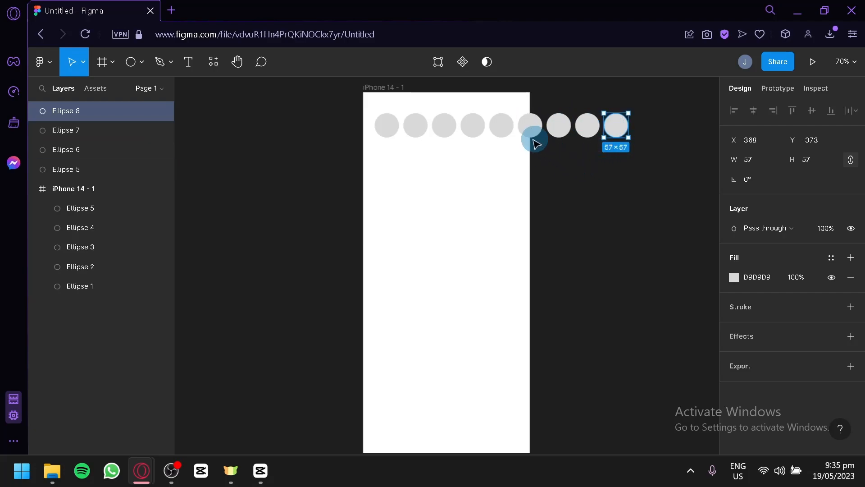
left_click(593, 183)
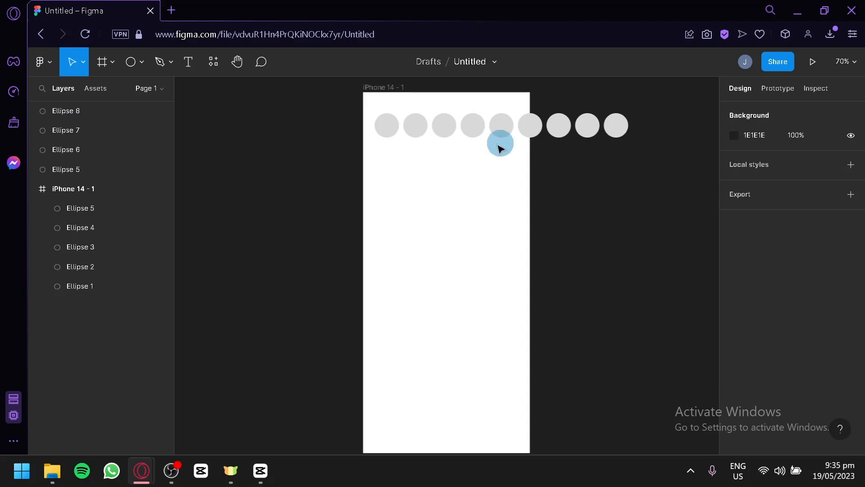
Group all nine circles and nest the group inside the iPhone 14 frame.
left_click(384, 127)
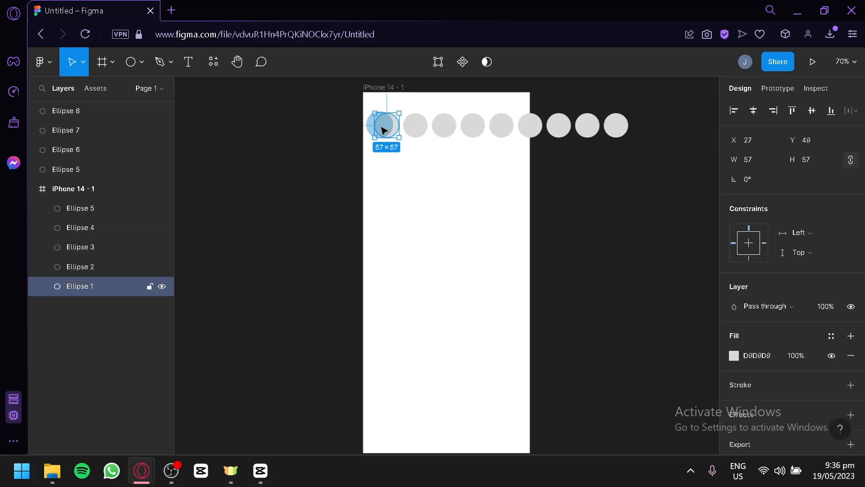
left_click(415, 127, "shift")
left_click(445, 125, "shift")
left_click(475, 128, "shift")
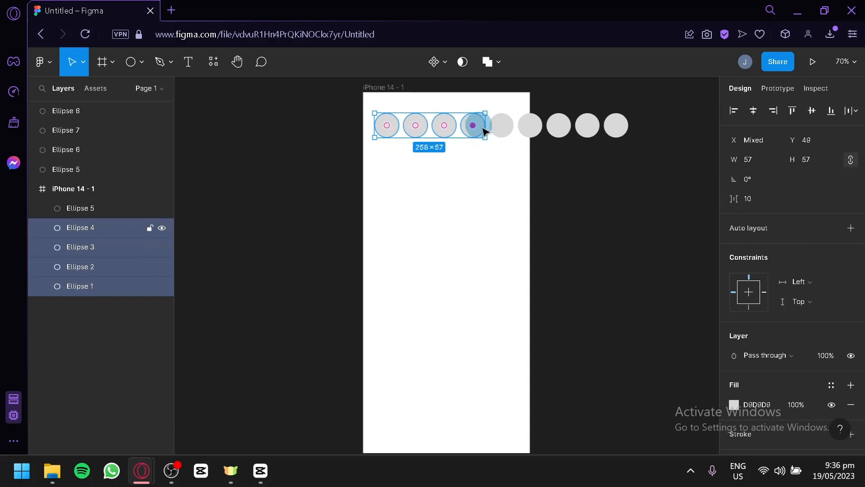
left_click(505, 129, "shift")
left_click(530, 129, "shift")
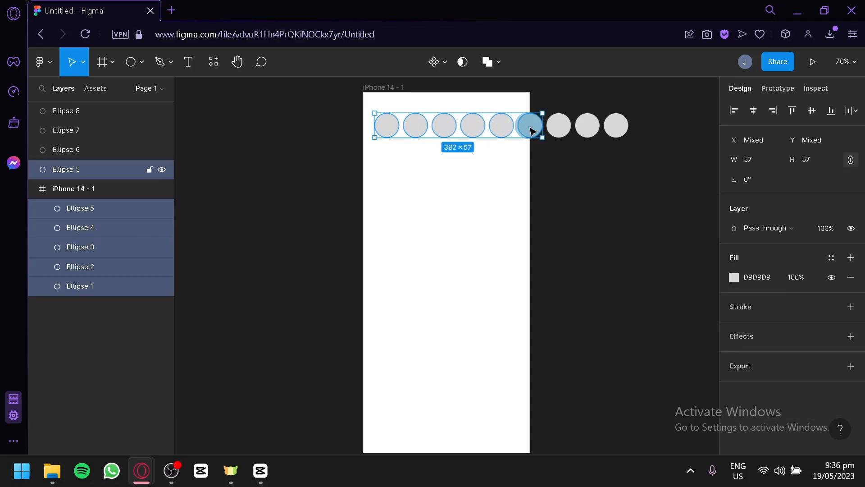
left_click(559, 126, "shift")
left_click(588, 125, "shift")
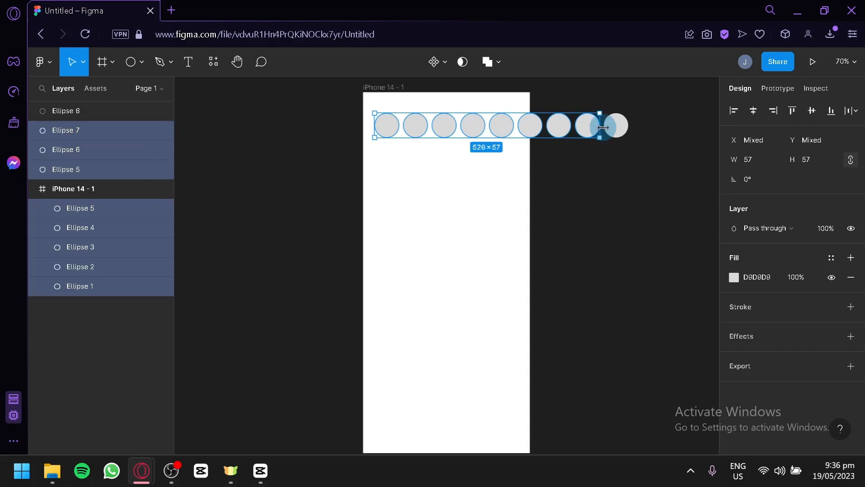
left_click(616, 127, "shift")
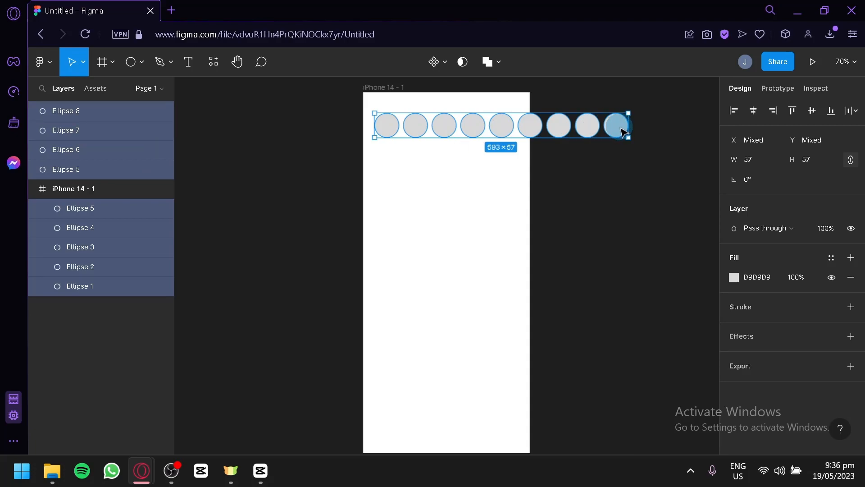
right_click(621, 128)
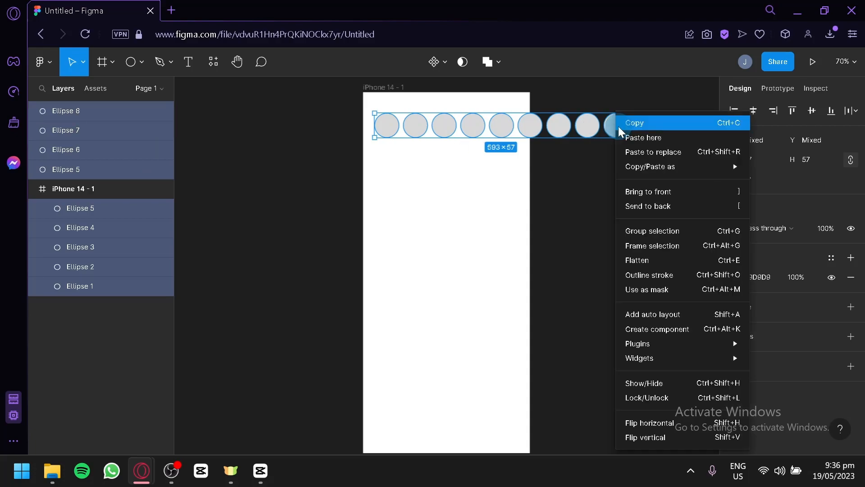
left_click(666, 232)
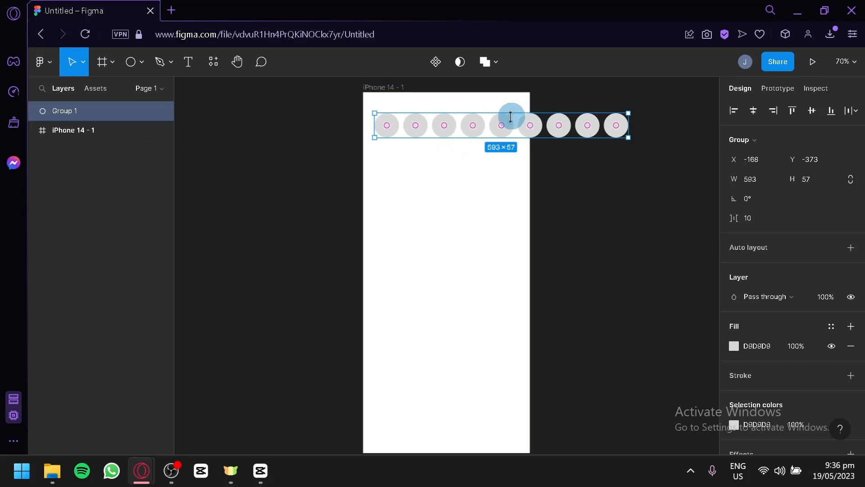
left_click_drag(101, 110, 109, 129)
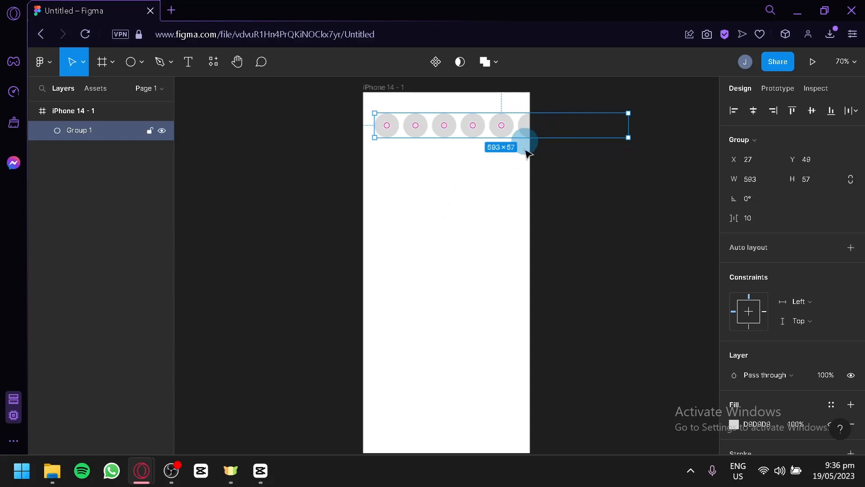
left_click(462, 223)
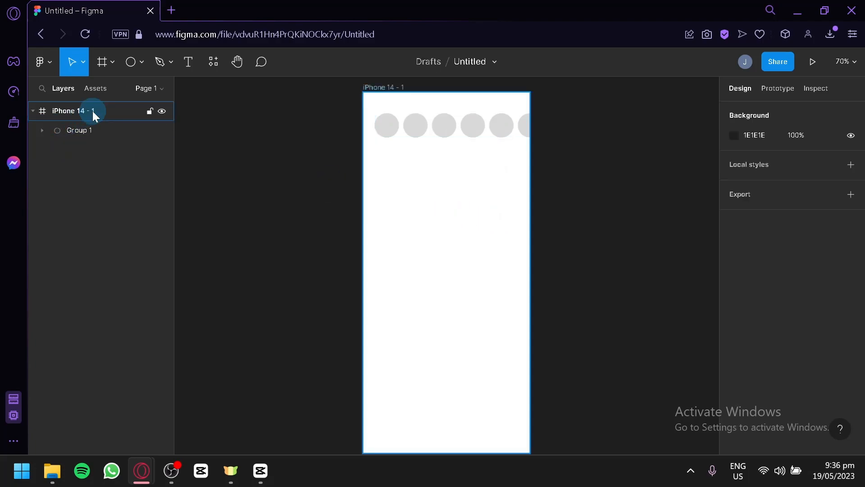
Switch clip content off and back on for the iPhone 14 frame.
left_click(93, 112)
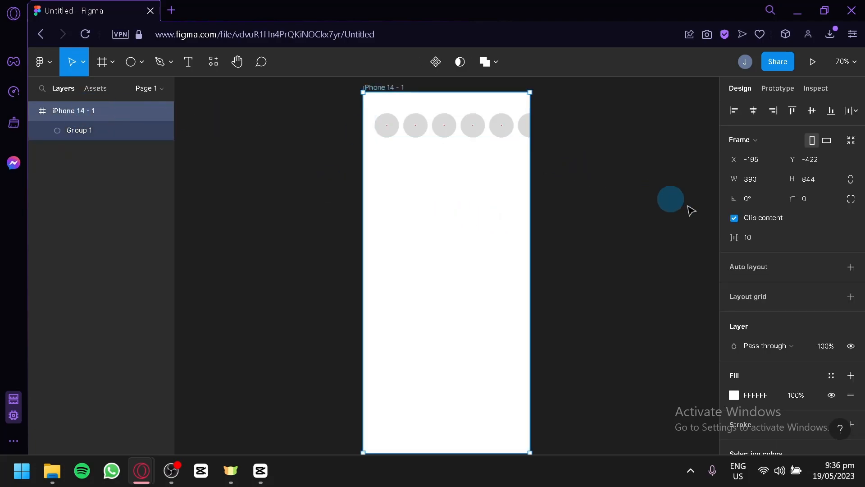
left_click(734, 218)
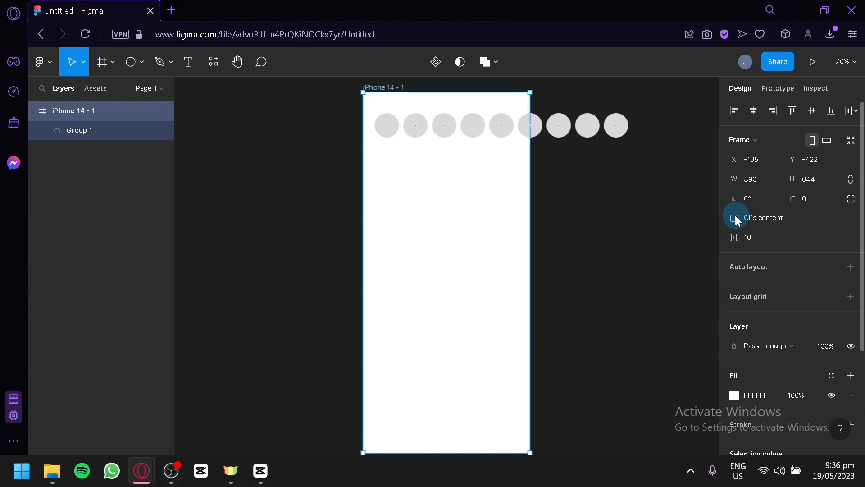
left_click(733, 218)
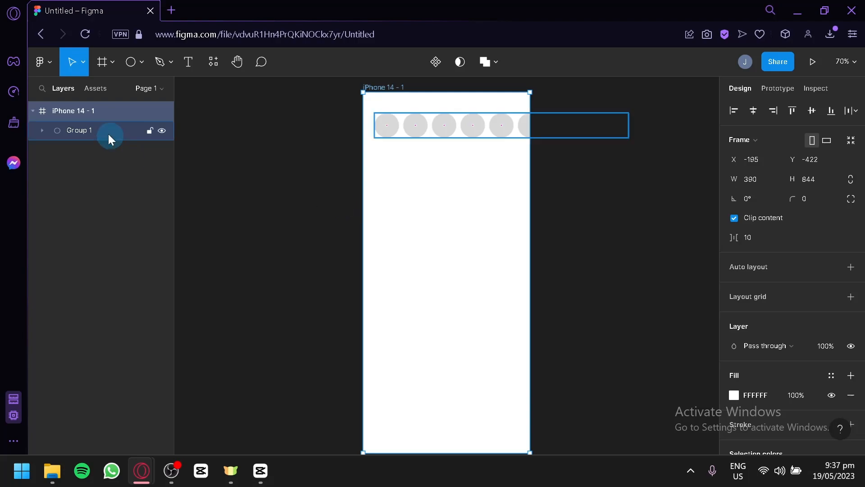
Turn the circle group into a frame and narrow it to a width of 363 so it ends at the phone frame's right edge.
left_click(96, 128)
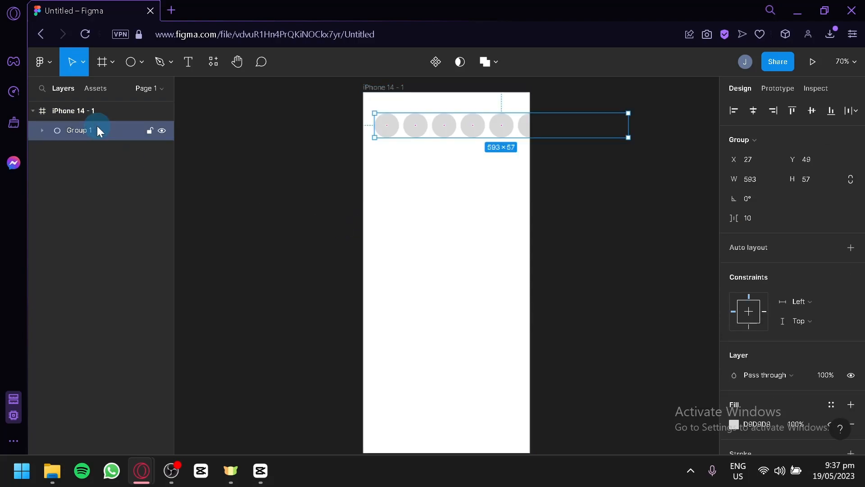
right_click(421, 136)
mouse_move(424, 138)
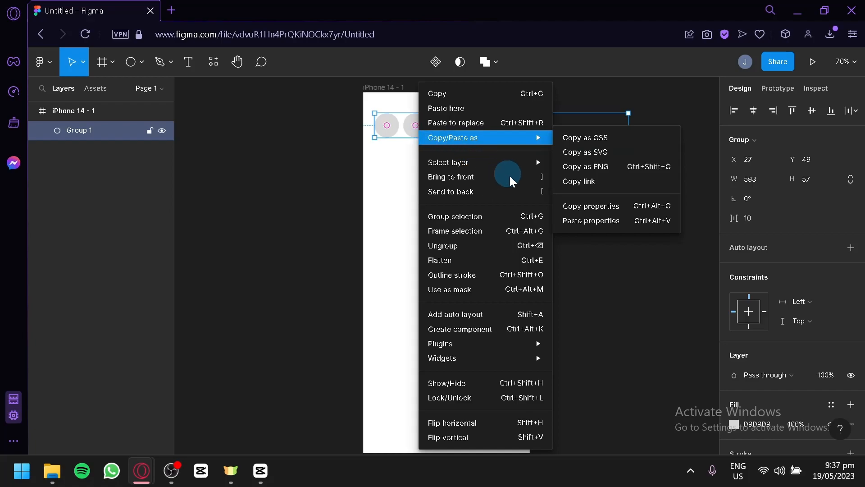
left_click(489, 231)
left_click(489, 129)
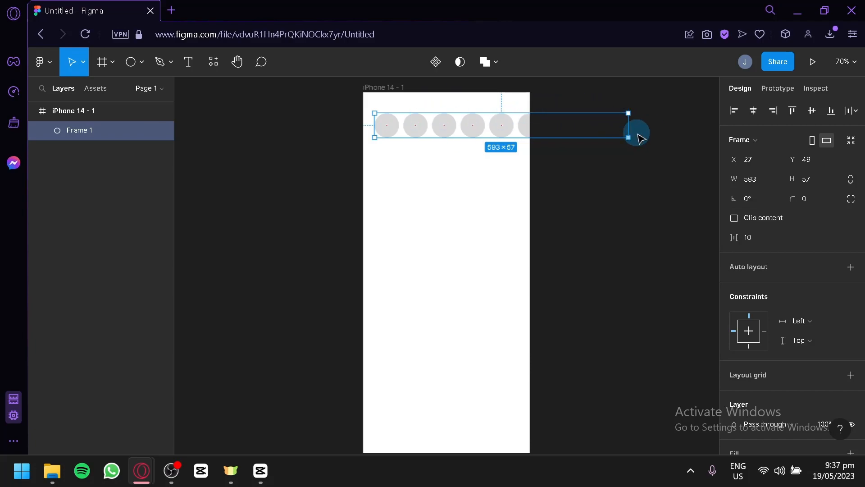
left_click_drag(631, 129, 530, 130)
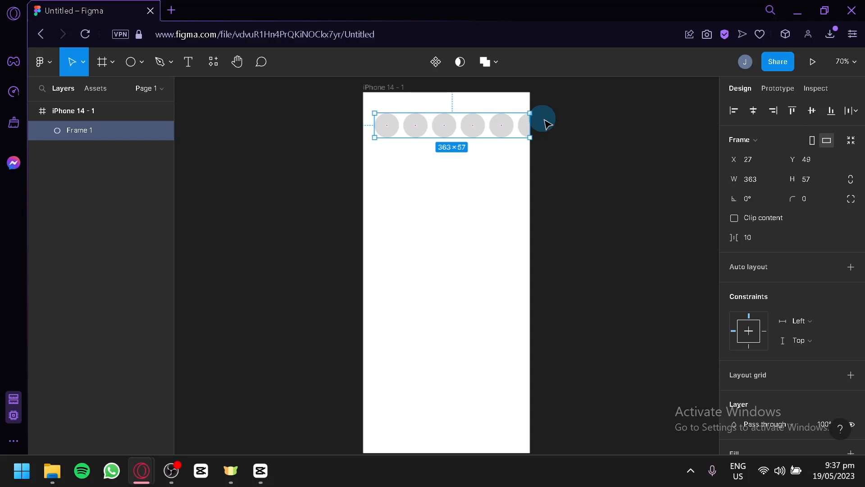
Set the circle row frame's overflow scroll behavior to Horizontal.
left_click(779, 89)
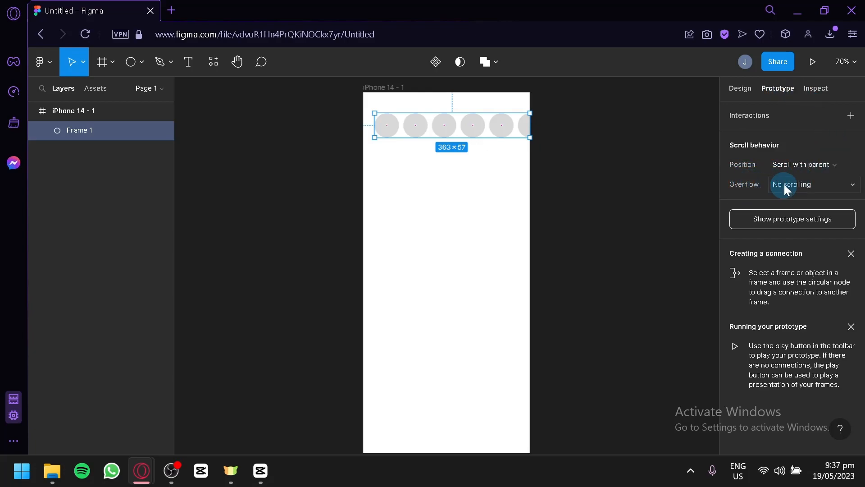
left_click(825, 183)
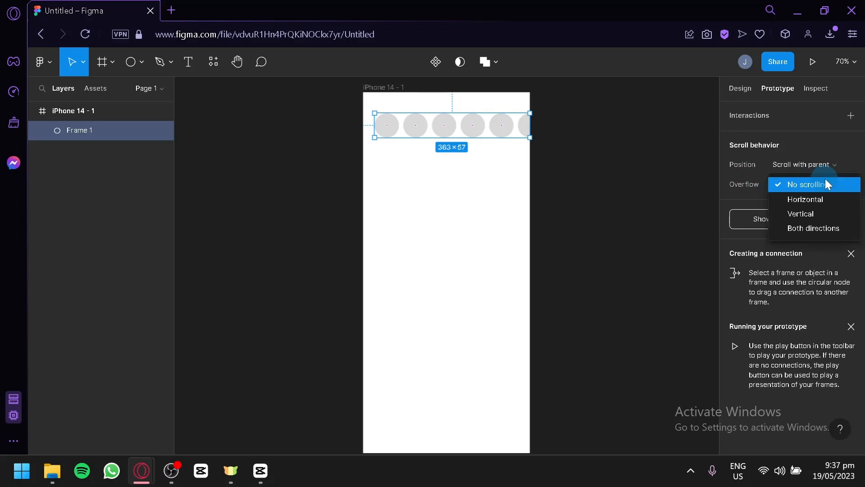
left_click(833, 198)
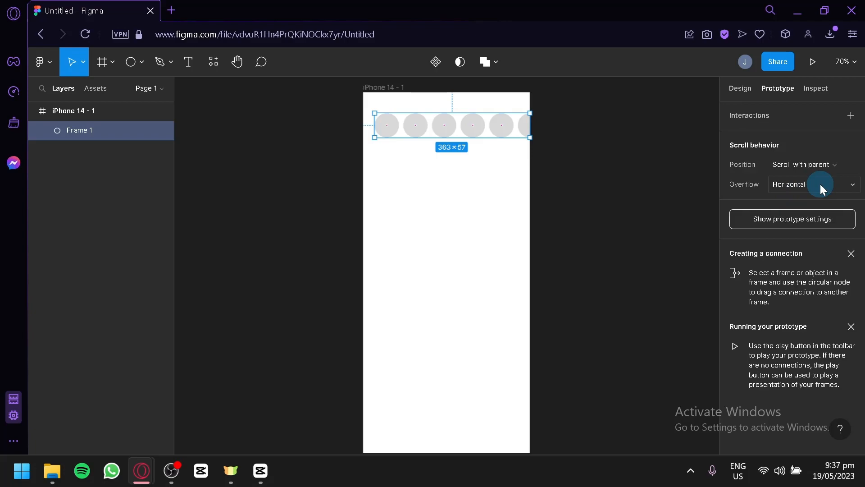
Preview the prototype to check the circle row's horizontal scrolling, and return to the design file.
left_click(814, 67)
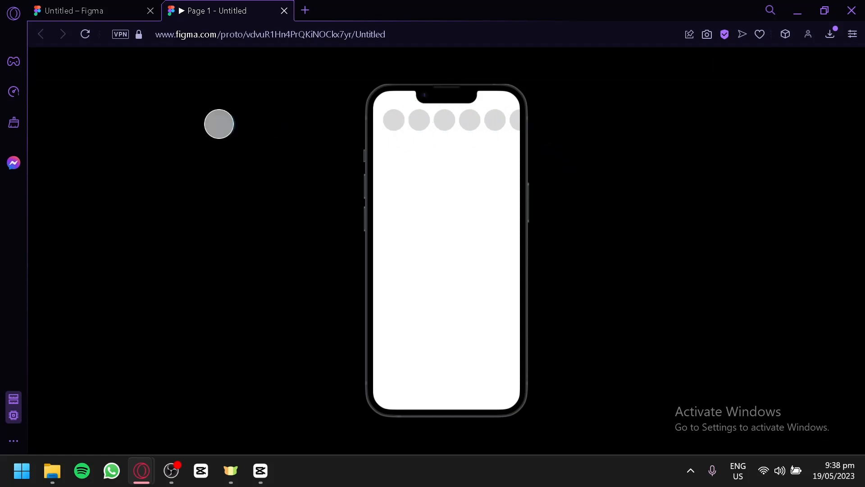
left_click(77, 7)
left_click(212, 9)
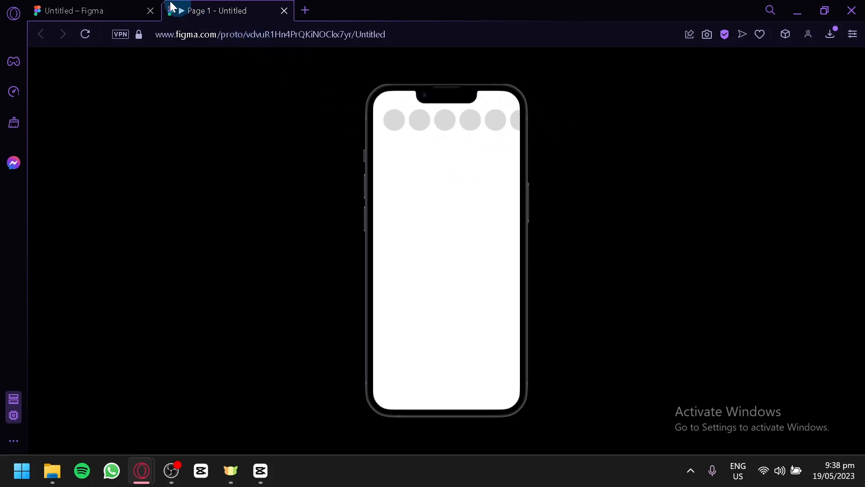
left_click(97, 10)
left_click(332, 162)
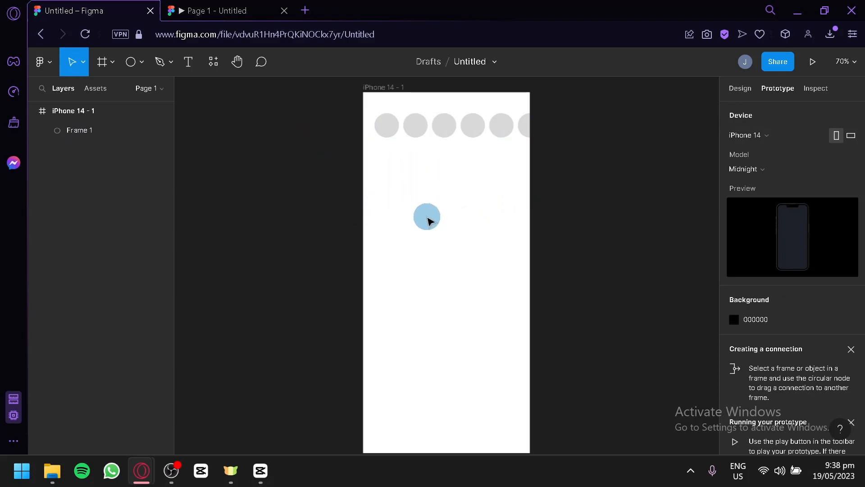
Draw a 50 × 50 square below the row of circles near the phone frame's left edge.
left_click(132, 65)
left_click(138, 72)
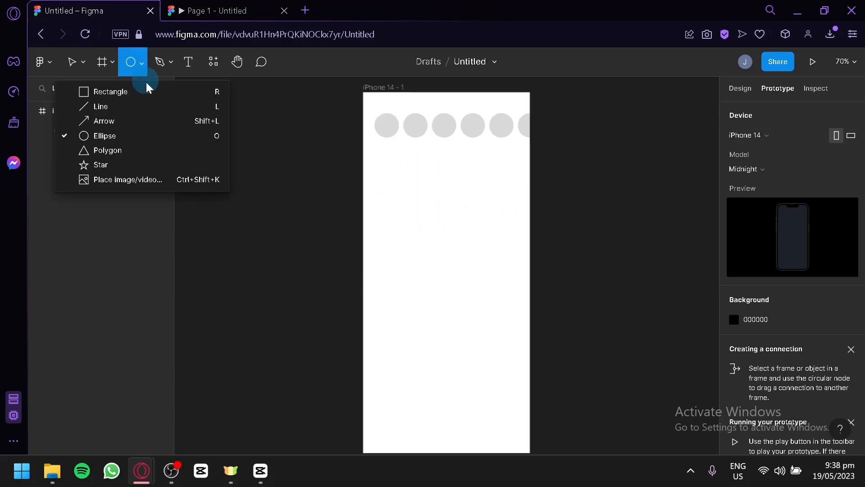
left_click(148, 95)
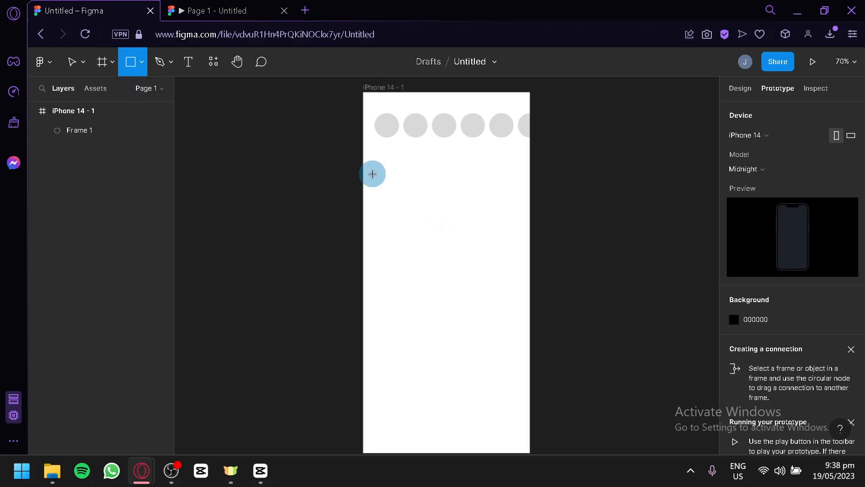
left_click_drag(383, 179, 392, 188)
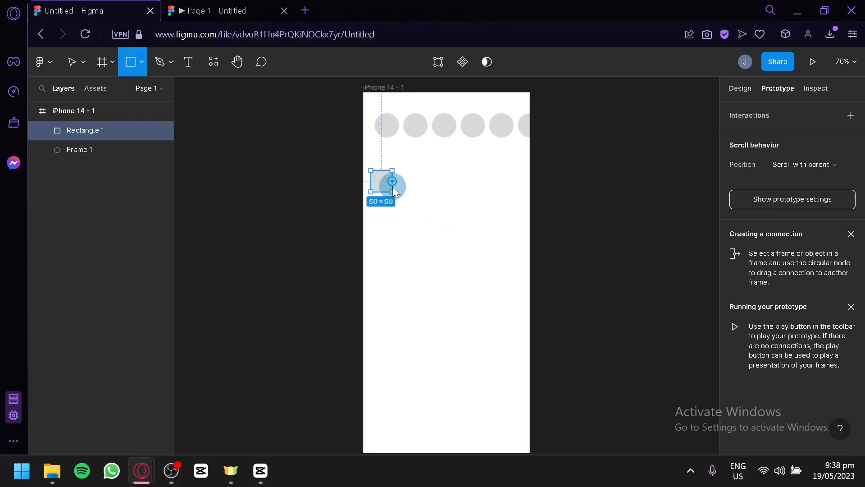
left_click(415, 199)
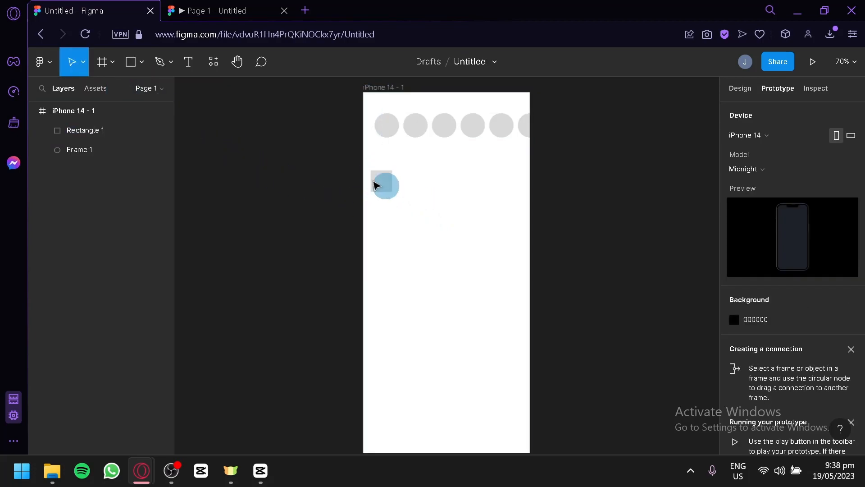
Add the text "Text Name testing" beside the small square and align it vertically with the square's centre.
left_click(188, 69)
left_click(406, 178)
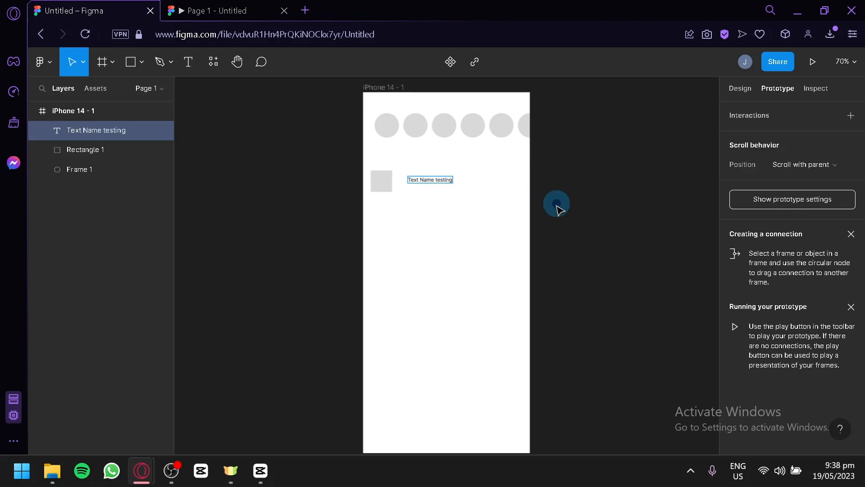
left_click(436, 178)
mouse_move(443, 181)
left_mouse_down()
mouse_move(425, 183)
mouse_move(433, 188)
left_mouse_up()
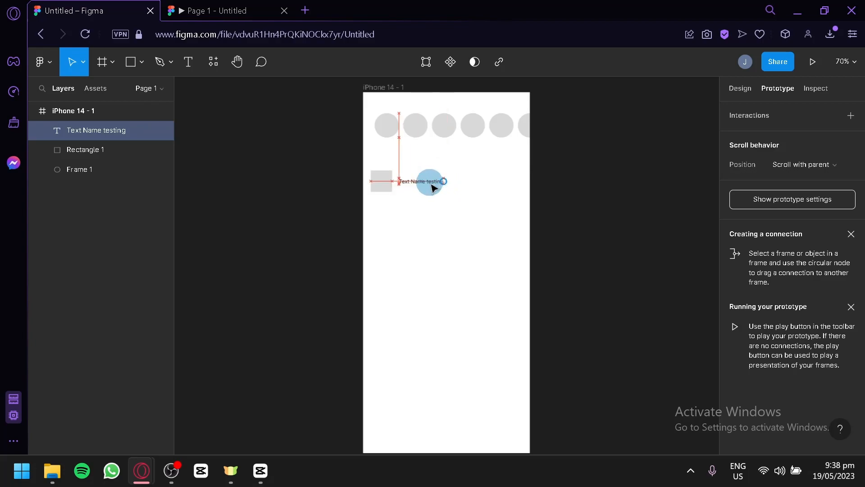
left_click(457, 207)
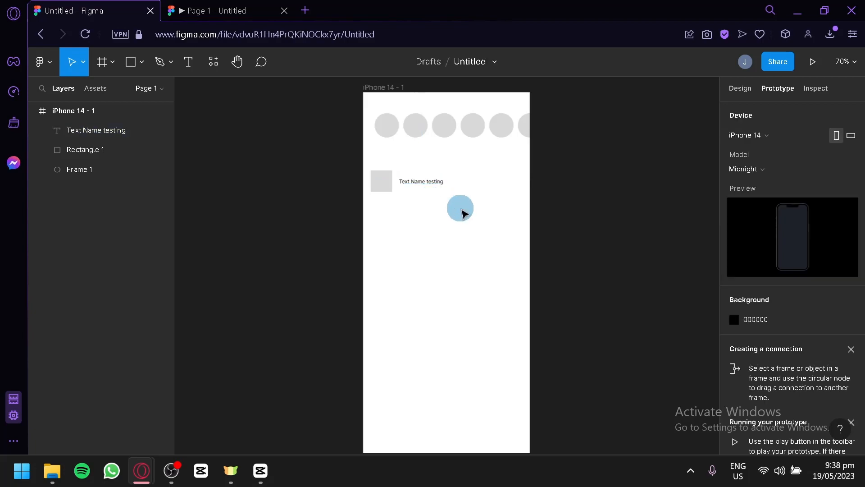
Draw a 379 × 74 rectangle over the square and text, and move its layer beneath both of them.
left_click(141, 62)
left_click(151, 103)
mouse_move(363, 164)
left_mouse_down()
mouse_move(400, 189)
mouse_move(489, 218)
mouse_move(526, 210)
mouse_move(526, 197)
mouse_move(506, 185)
left_mouse_up()
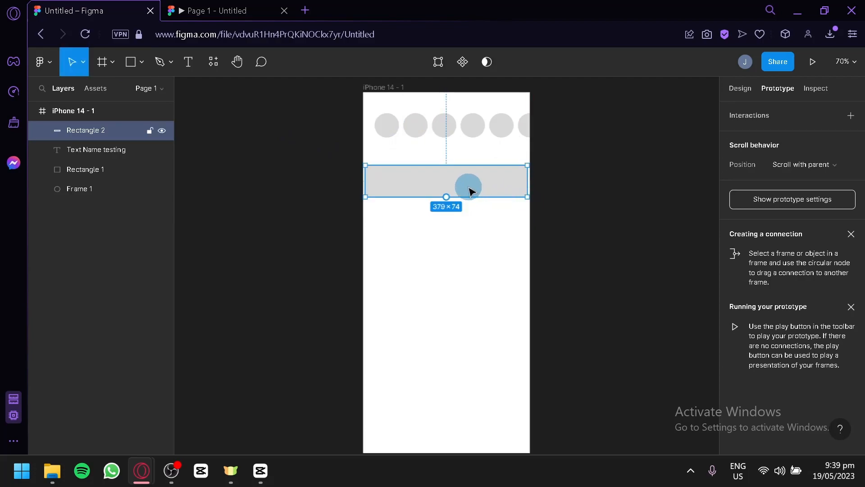
left_click_drag(113, 133, 120, 173)
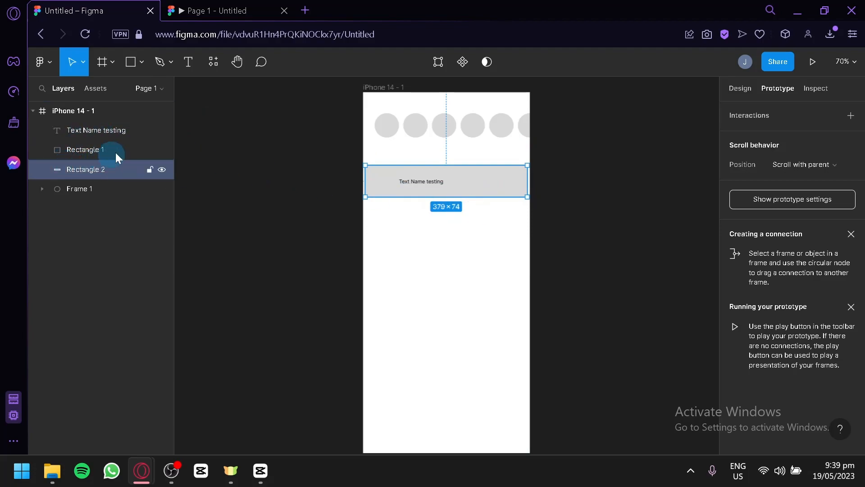
Change the small square's fill colour to white.
left_click(381, 183)
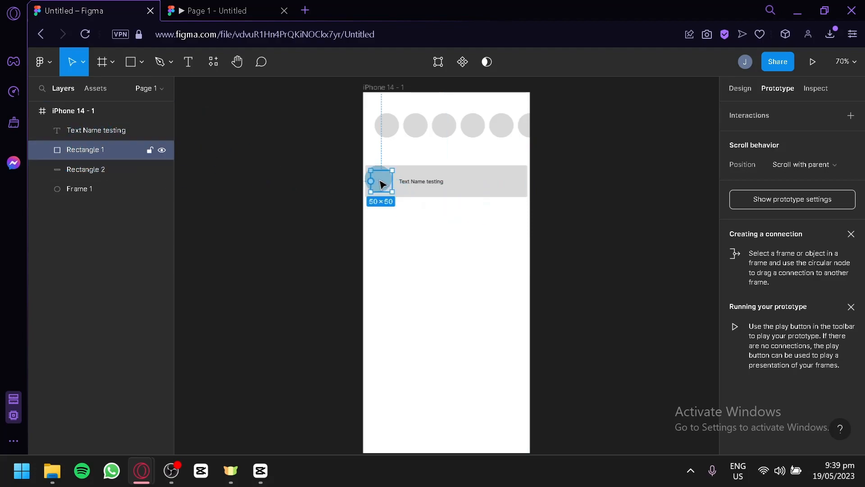
left_click(731, 99)
left_click(735, 356)
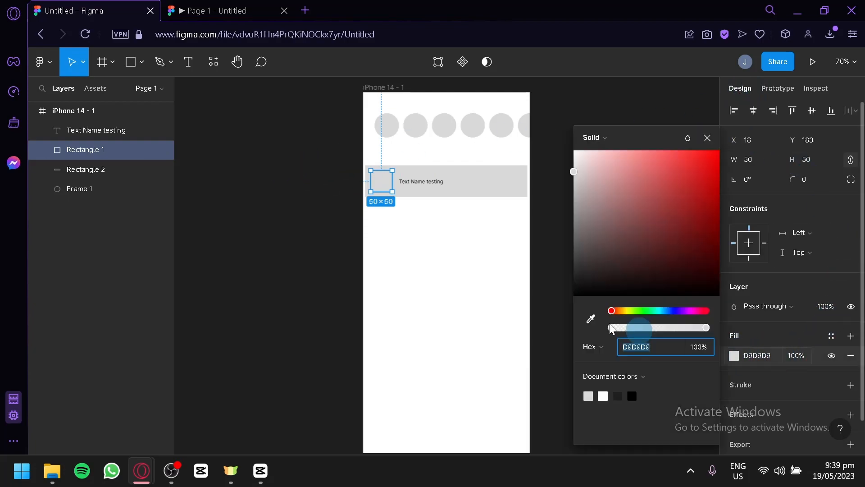
left_click_drag(633, 177, 561, 133)
left_click(564, 221)
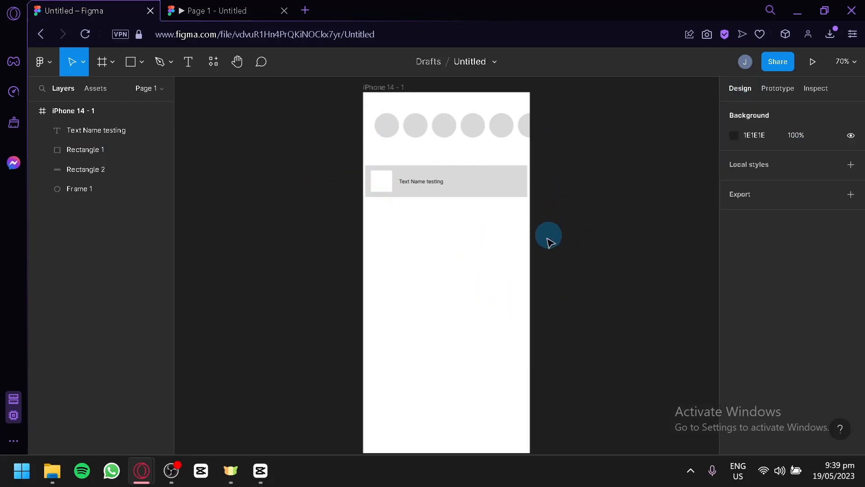
Fill the 379 × 74 background rectangle with pink FFB7B7 and slightly round its corners.
left_click(491, 187)
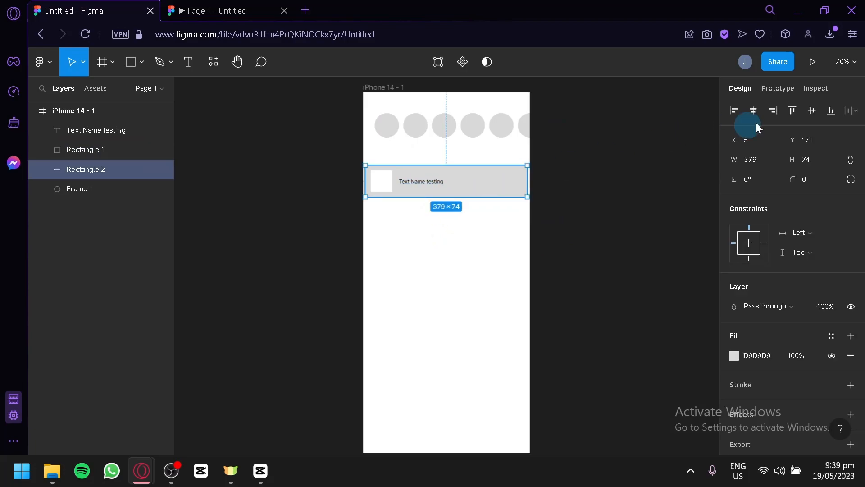
left_click(734, 358)
mouse_move(593, 207)
left_mouse_down()
mouse_move(587, 171)
mouse_move(627, 159)
mouse_move(599, 133)
left_mouse_up()
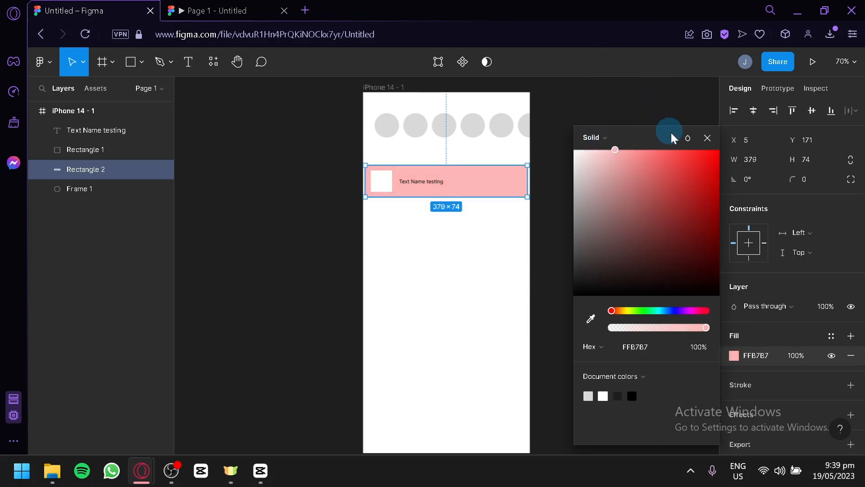
left_click_drag(792, 179, 719, 173)
left_click(576, 98)
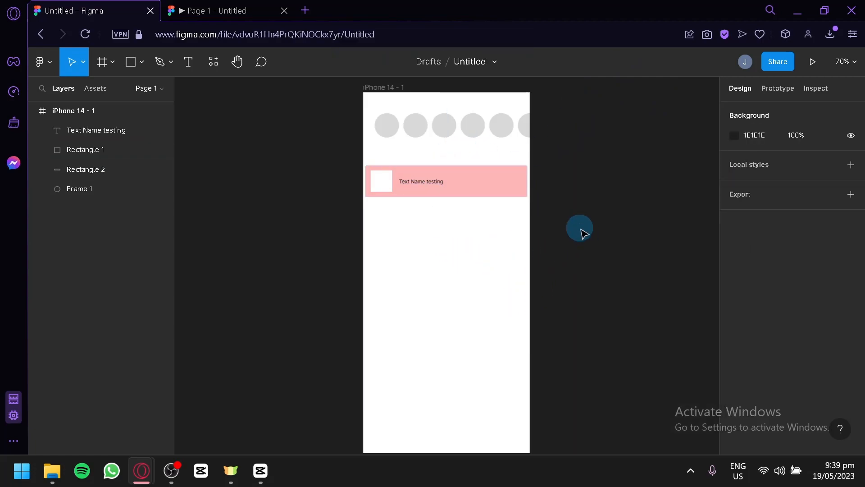
Group the white square, the "Text Name testing" label and the pink rectangle into one list item.
left_click(383, 187)
left_click(403, 181, "shift")
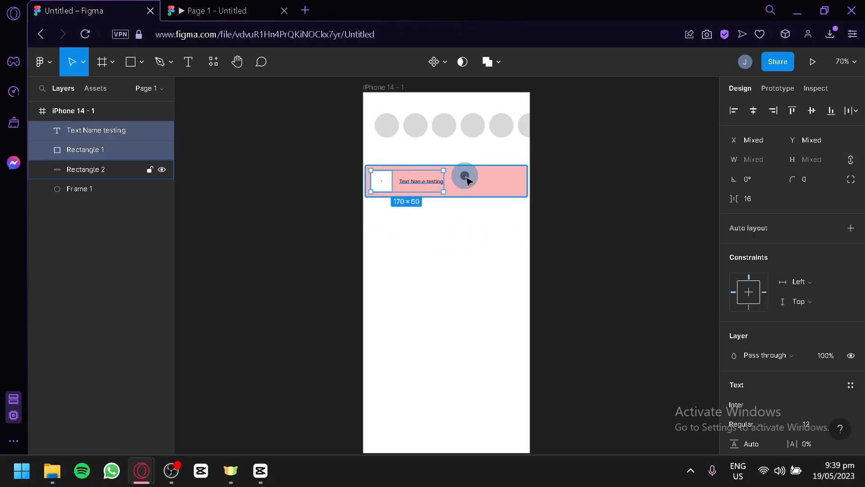
left_click(466, 181, "shift")
right_click(464, 177)
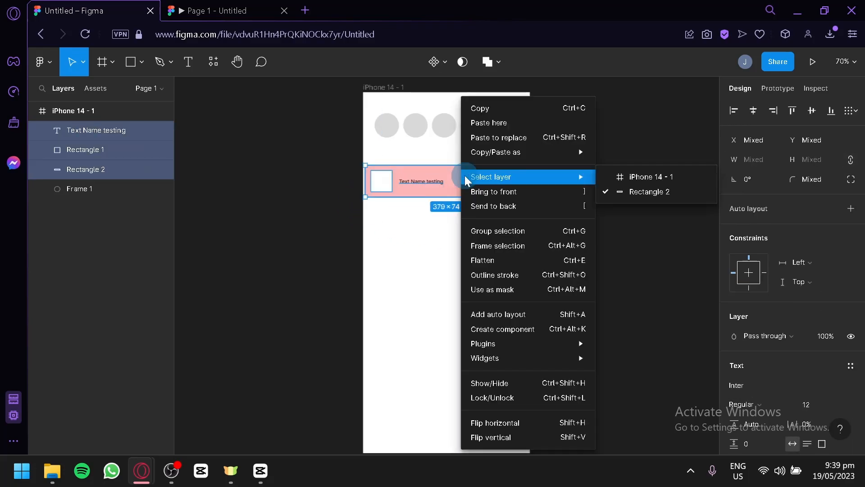
left_click(514, 234)
left_click(589, 209)
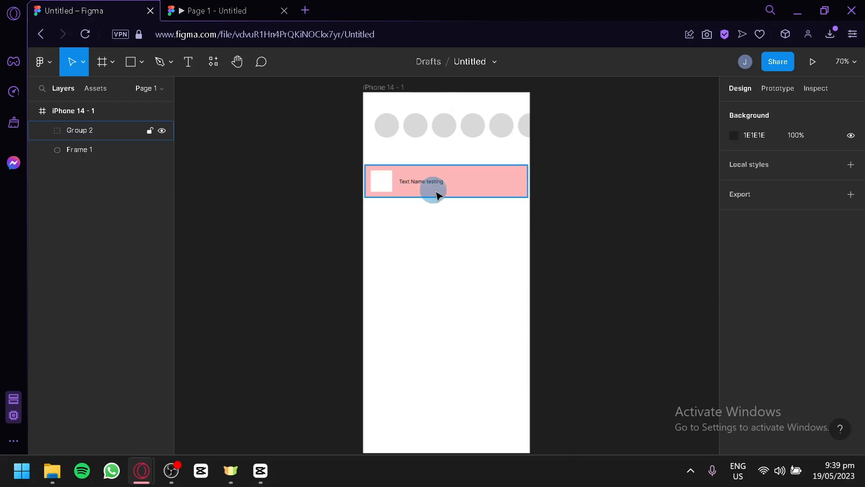
Duplicate the list item down the phone frame to make eight rows with a spacing of 13.
left_click_drag(468, 191, 484, 283, "alt")
scroll(495, 243, "down", 1)
scroll(482, 281, "down", 2)
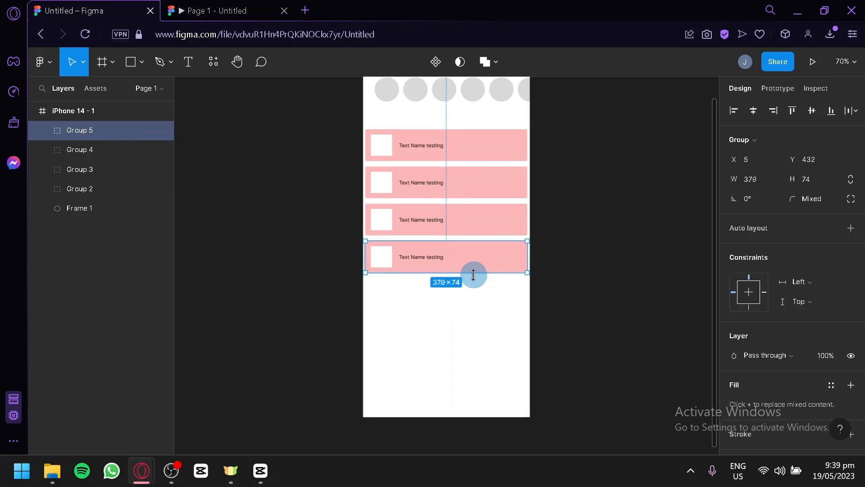
scroll(473, 274, "down", 2)
left_click_drag(463, 222, 468, 306, "alt")
scroll(469, 295, "down", 2)
scroll(468, 306, "down", 1)
left_click_drag(460, 277, 462, 318)
scroll(460, 314, "down", 1)
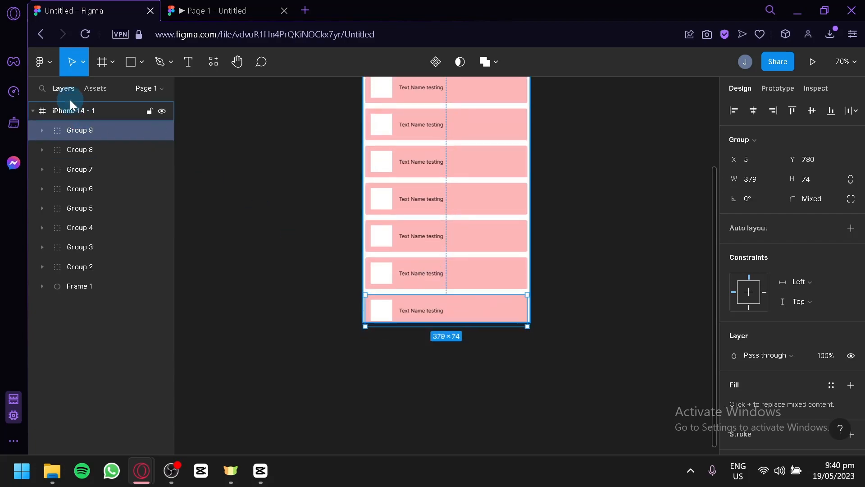
Turn off Clip content for the iPhone 14 - 1 frame.
left_click(84, 111)
left_click(733, 218)
scroll(473, 294, "down", 3)
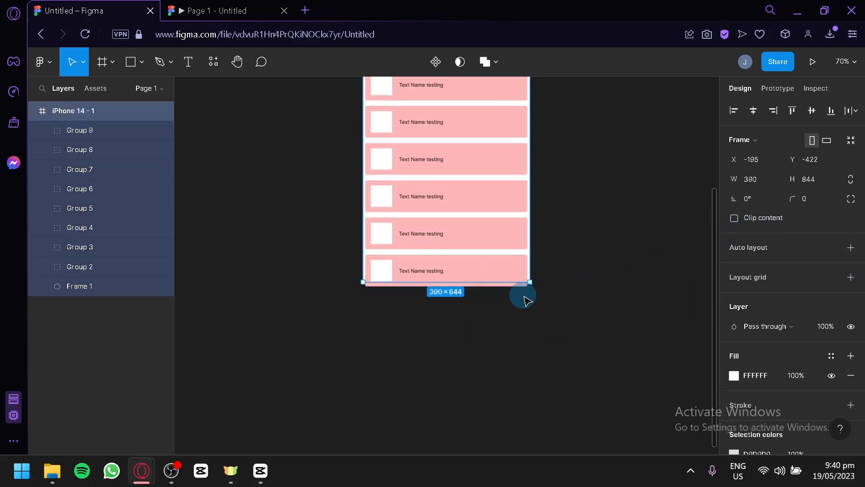
Place two more copies of the list item below the phone frame's lower edge.
scroll(518, 288, "down", 2)
left_click(492, 245)
left_click_drag(498, 266, 488, 304)
scroll(488, 280, "down", 1)
left_click(477, 260)
left_click_drag(482, 261, 461, 248)
Align the two extra rows with the list items above and even out their vertical gaps.
scroll(480, 265, "up", 2)
left_click(455, 205)
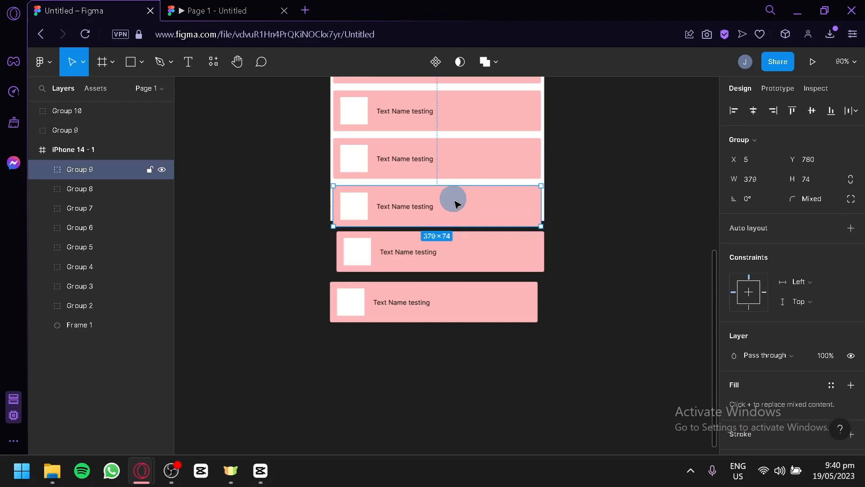
left_click(469, 251)
left_click_drag(469, 251, 470, 256)
mouse_move(477, 299)
left_mouse_down()
mouse_move(478, 319)
mouse_move(473, 306)
left_mouse_up()
left_click_drag(473, 274, 473, 273)
left_click_drag(476, 306, 477, 302)
left_click(588, 257)
Select all ten list items, including the two outside the phone frame, and group them together.
scroll(604, 262, "up", 2)
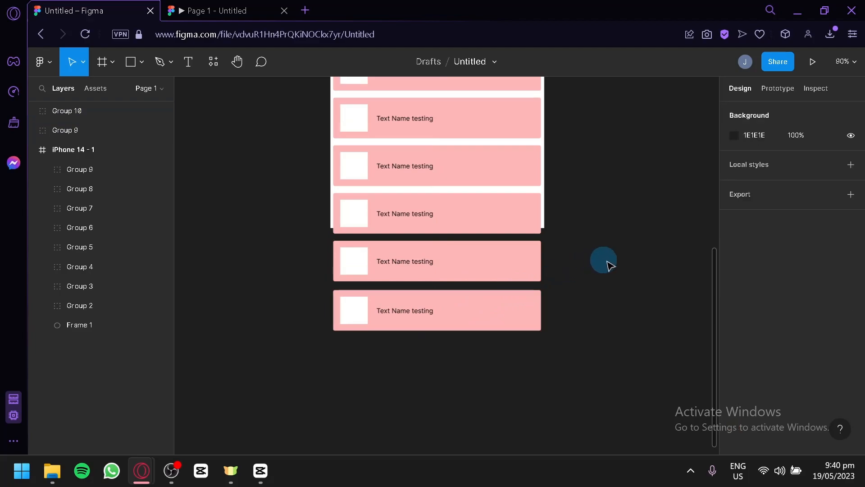
scroll(593, 243, "down", 1)
scroll(583, 243, "up", 4)
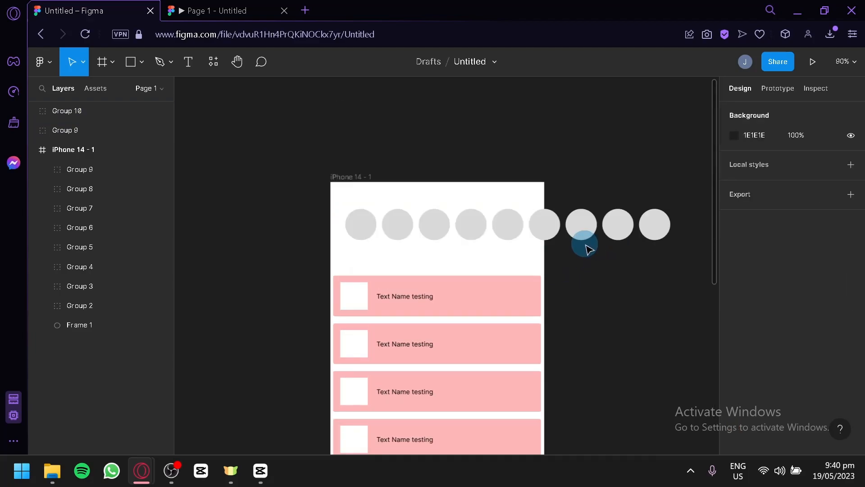
left_click(492, 276)
scroll(500, 284, "down", 1)
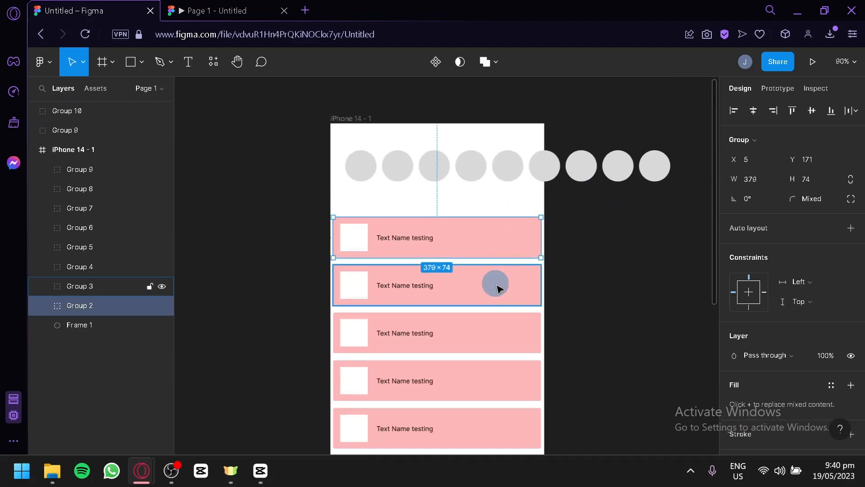
left_click(498, 288, "shift")
scroll(502, 311, "down", 1)
left_click(486, 320, "shift")
scroll(491, 343, "down", 4)
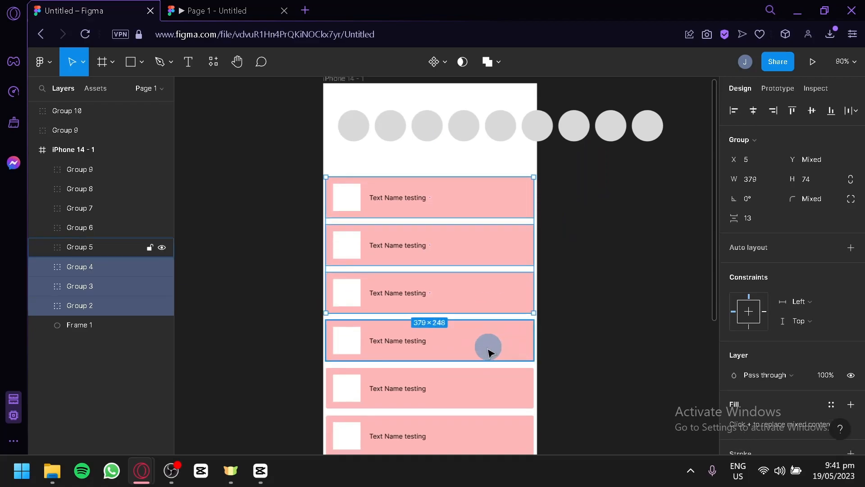
left_click(486, 149, "shift")
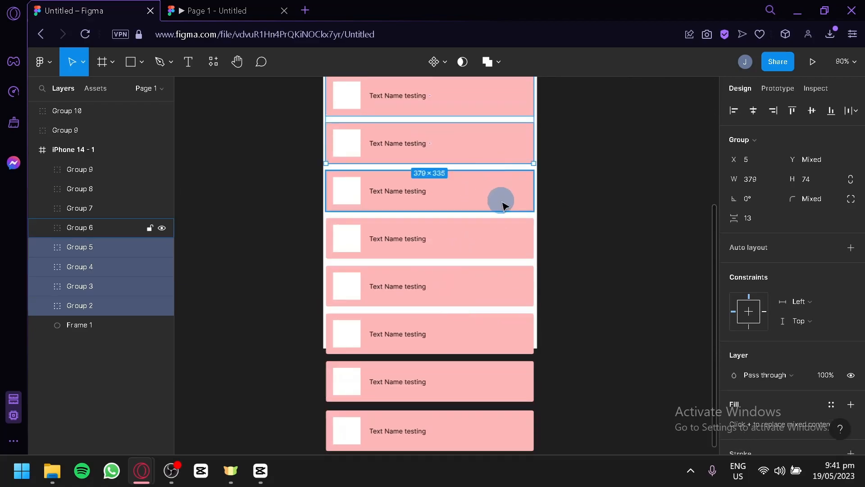
left_click(502, 200, "shift")
left_click(505, 247, "shift")
left_click(511, 284, "shift")
left_click(506, 324, "shift")
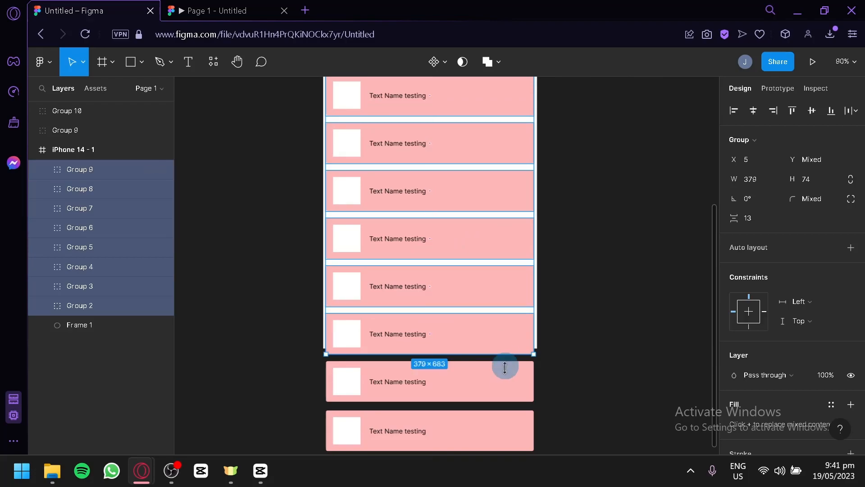
left_click(500, 381, "shift")
left_click(499, 426, "shift")
scroll(518, 387, "down", 1)
scroll(498, 315, "down", 2)
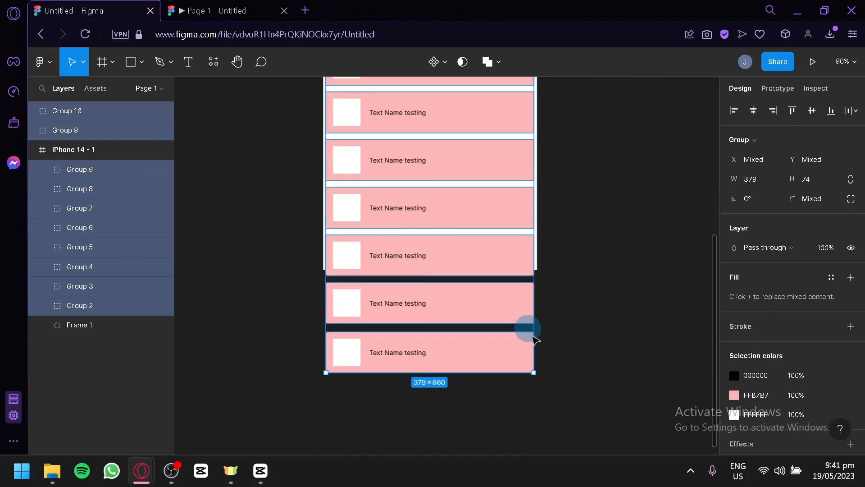
scroll(450, 289, "up", 5)
right_click(455, 277)
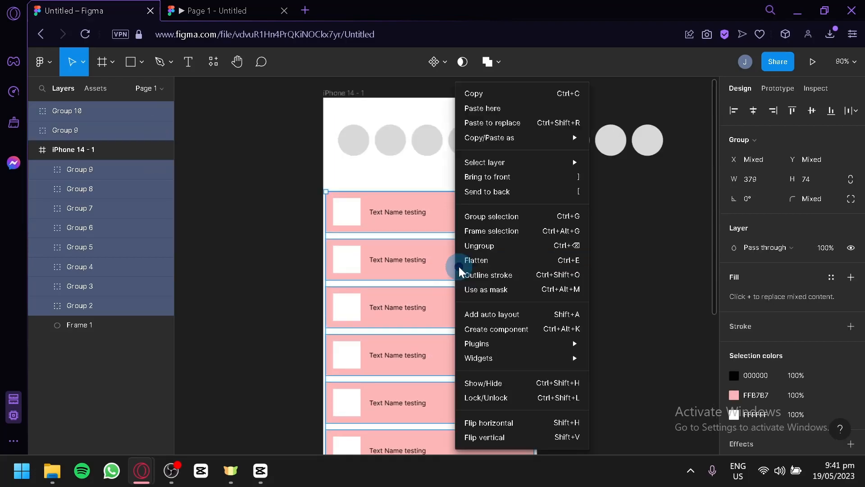
left_click(492, 218)
left_click(623, 251)
Turn Clip content back on for the iPhone 14 - 1 frame.
scroll(468, 277, "down", 5)
scroll(476, 284, "up", 5)
left_click(60, 130)
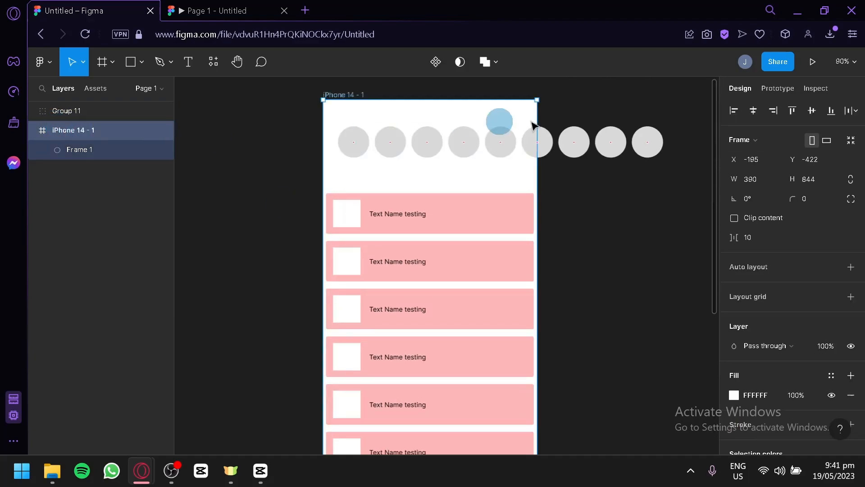
left_click(734, 218)
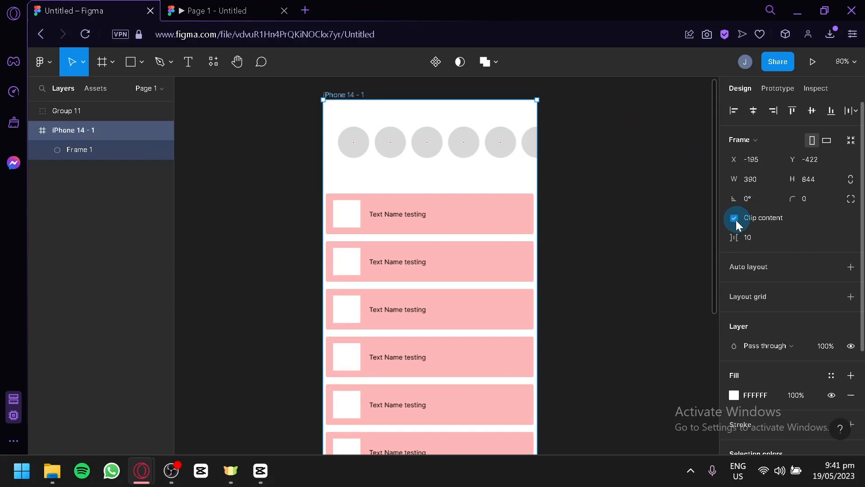
Move the Group 11 list layer inside the iPhone 14 - 1 frame.
scroll(647, 282, "down", 3)
left_click(144, 164)
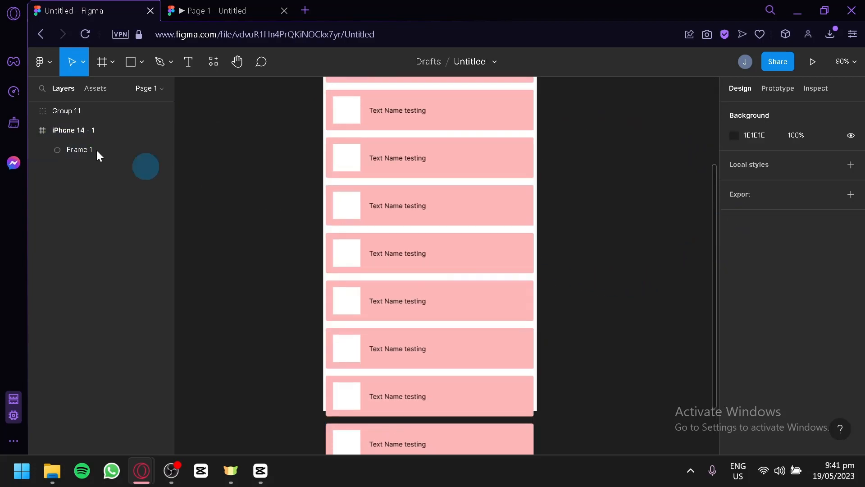
left_click(64, 111)
left_click_drag(72, 130, 74, 131)
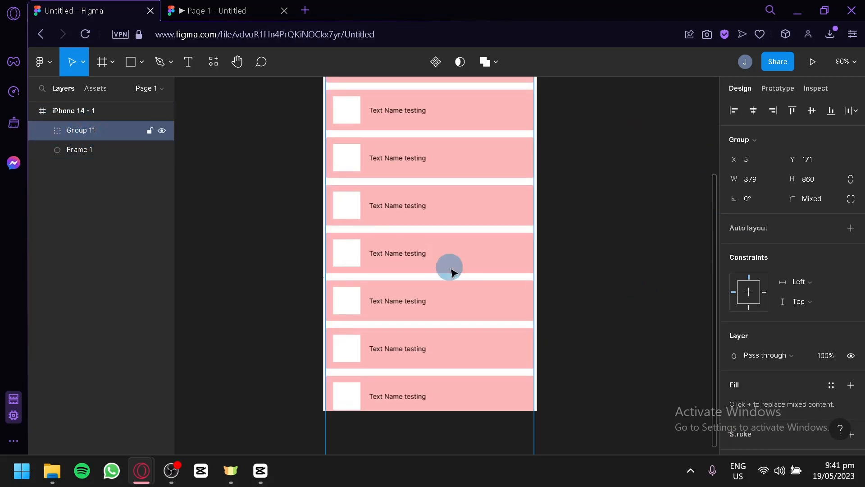
Move the list group up closer to the circle row, to X 6 and Y 131.
scroll(450, 270, "down", 3)
scroll(469, 347, "up", 8)
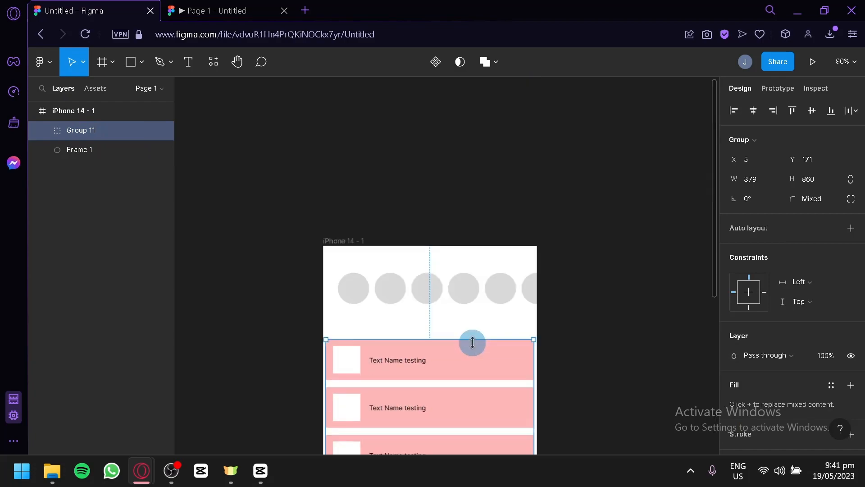
scroll(472, 343, "down", 2)
left_click_drag(452, 331, 453, 308)
scroll(591, 271, "down", 2)
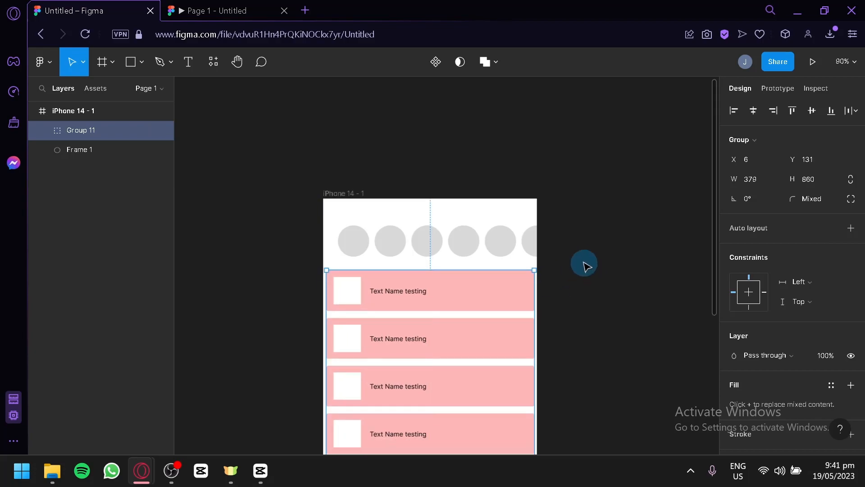
Examine the prototype scroll behavior options of the list group and compare them with those of the circle row frame.
left_click(788, 87)
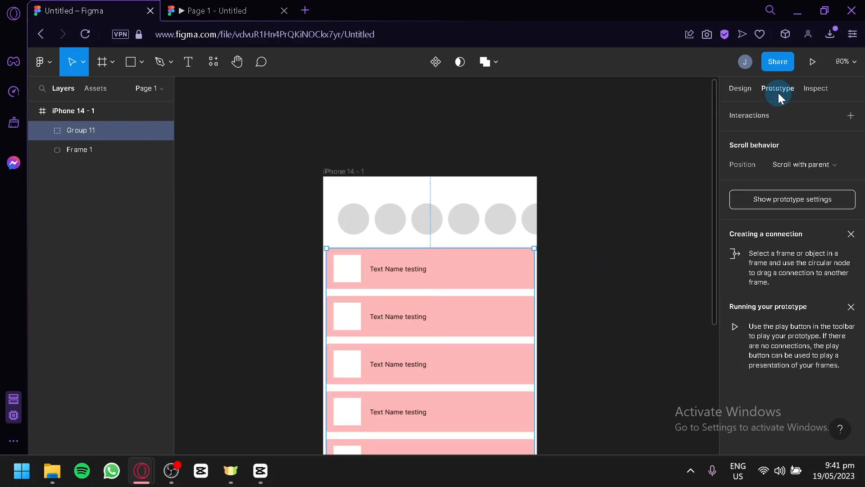
left_click(838, 166)
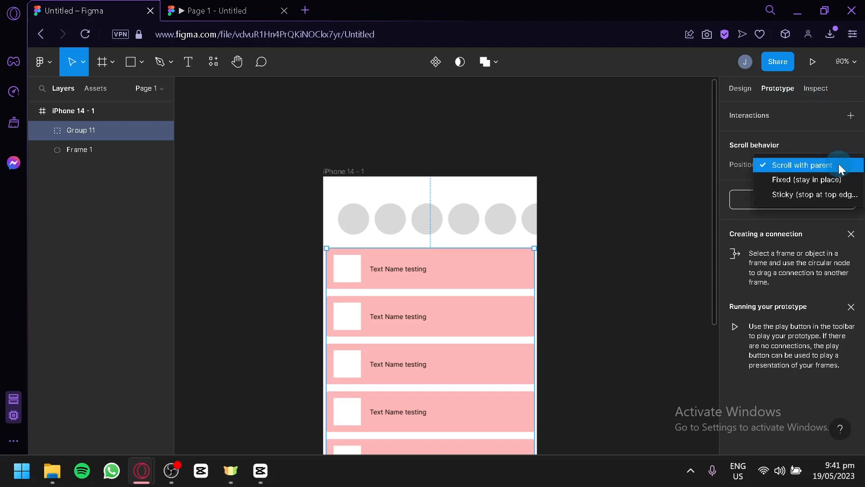
left_click(755, 170)
left_click(785, 168)
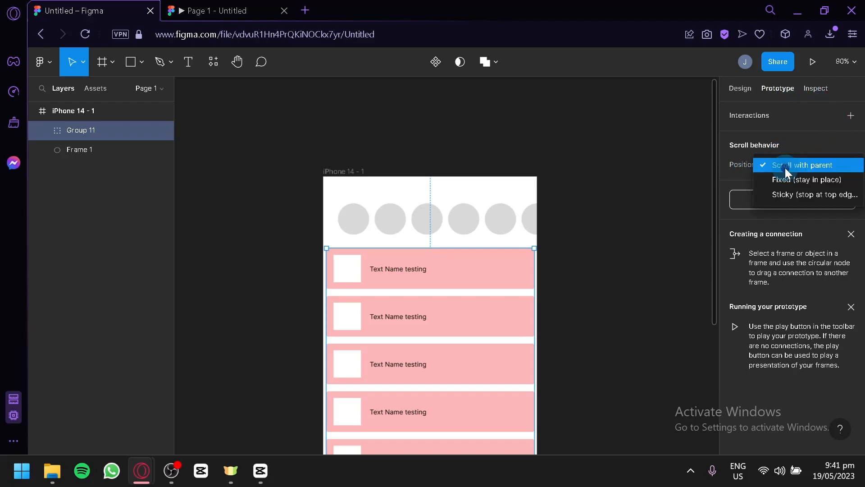
left_click(742, 175)
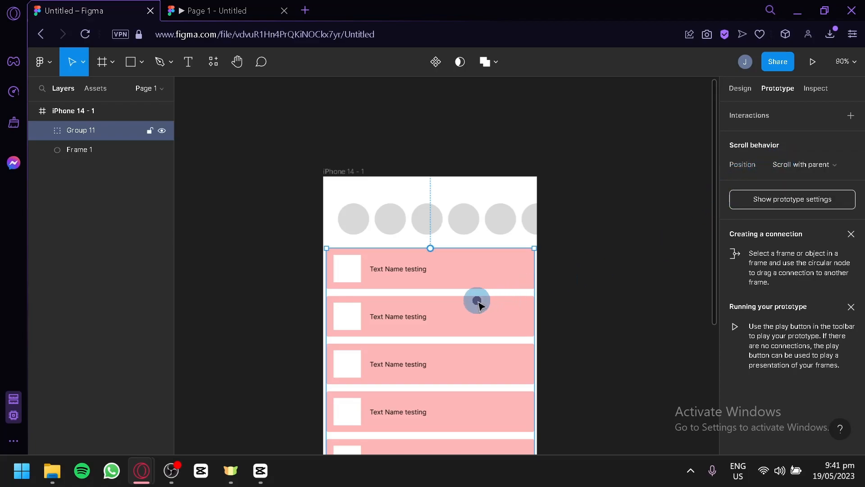
left_click(581, 267)
left_click(514, 309)
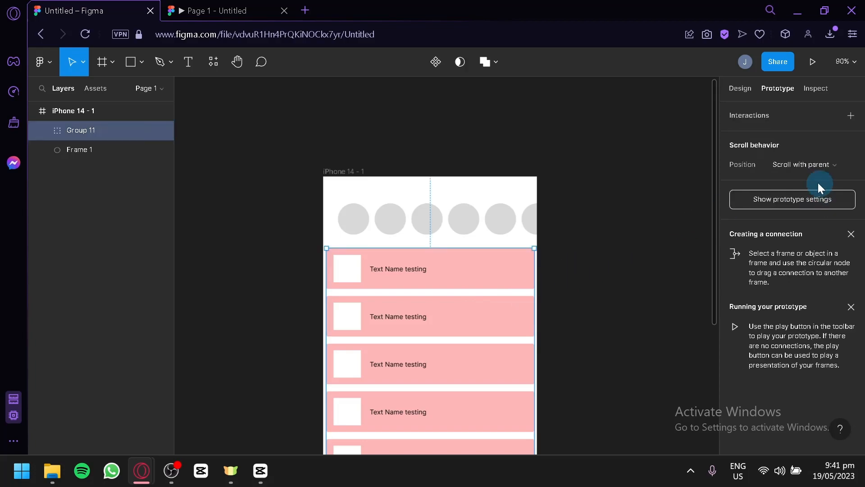
left_click(809, 165)
left_click(808, 166)
left_click(798, 163)
left_click(774, 143)
left_click(446, 234)
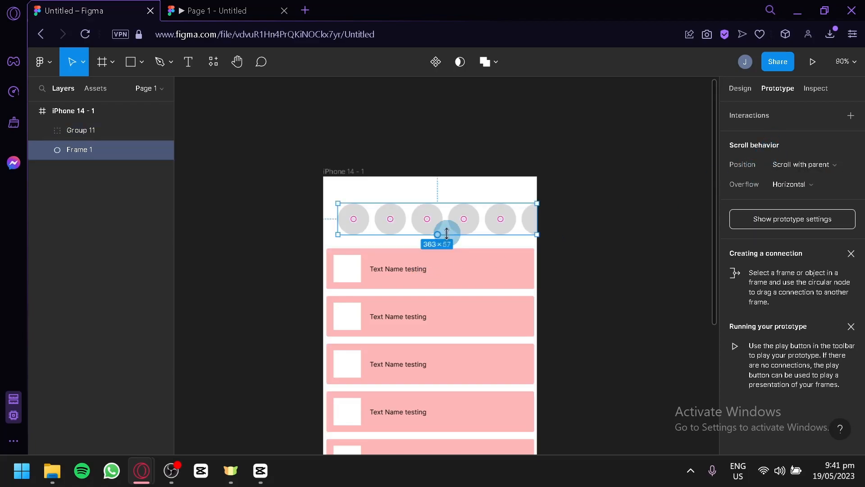
left_click(479, 295)
left_click(496, 265)
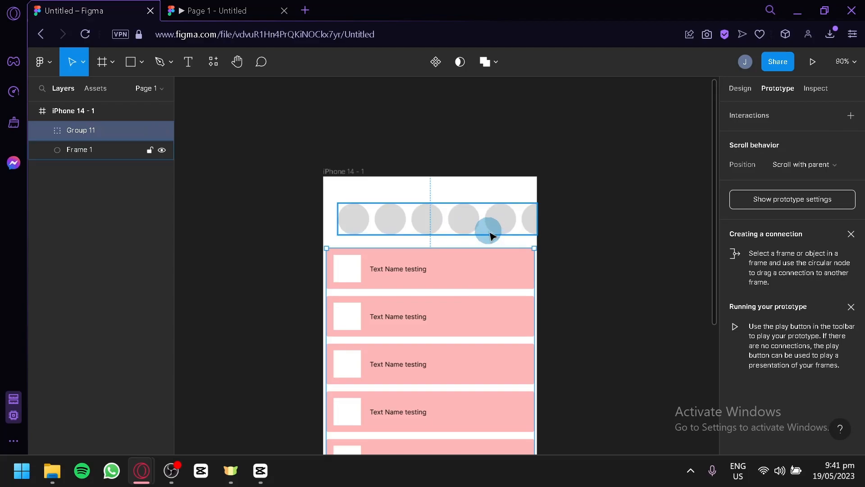
Flatten the list group into a single vector and wrap it in a new frame.
right_click(495, 251)
left_click(496, 257)
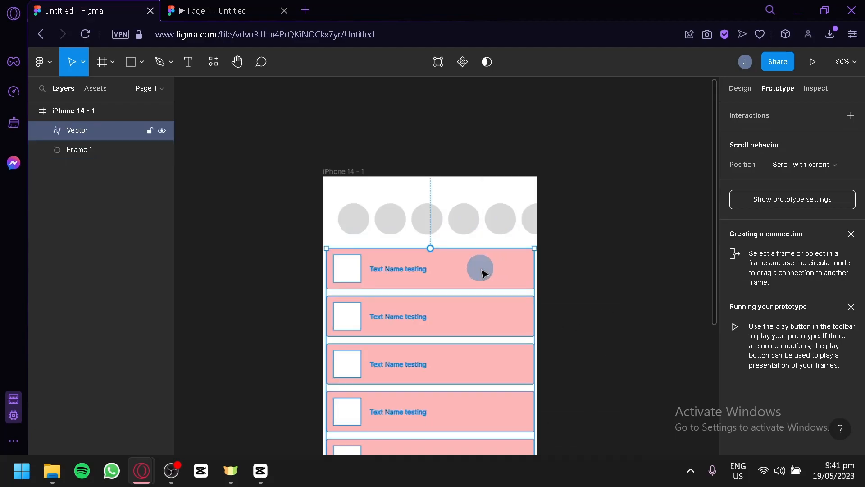
right_click(446, 274)
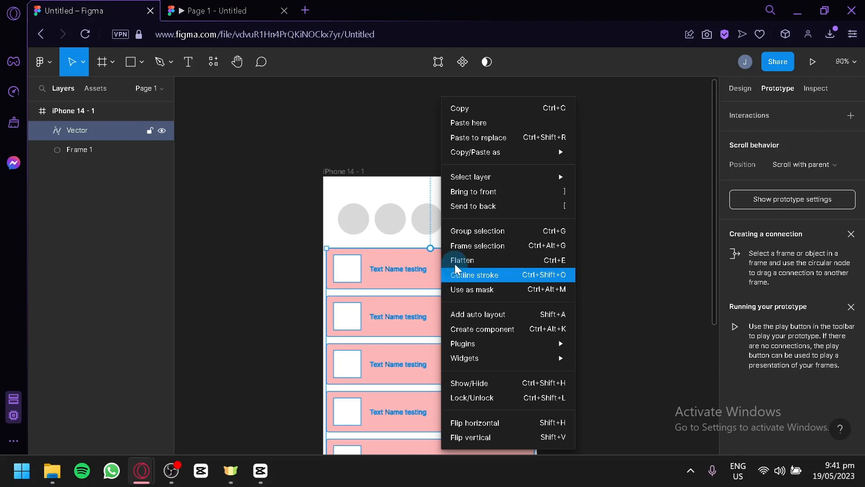
left_click(467, 246)
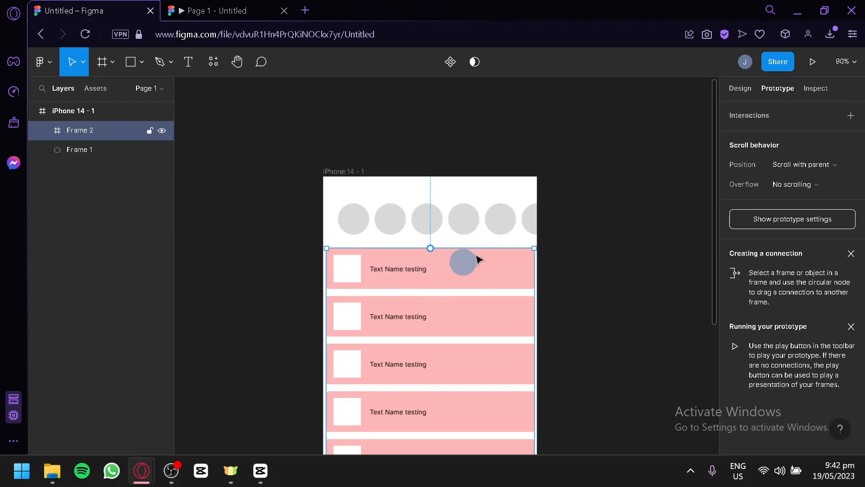
Set the overflow scrolling of the new list frame to Vertical.
left_click(832, 184)
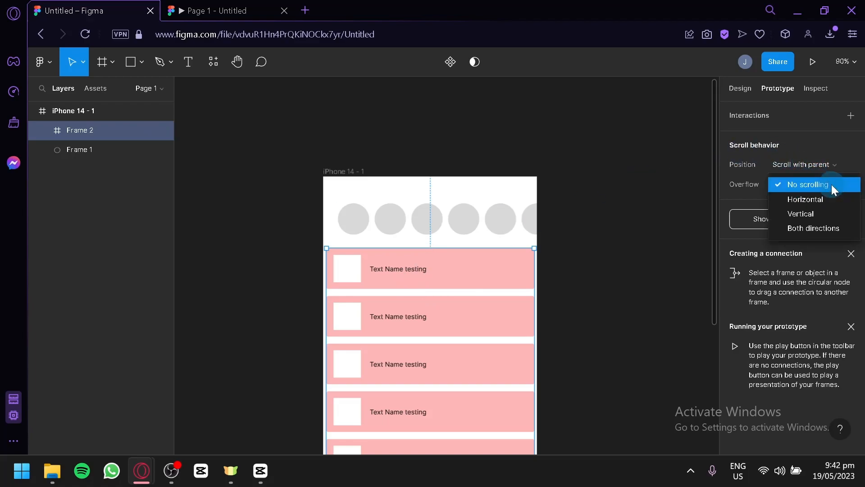
left_click(820, 215)
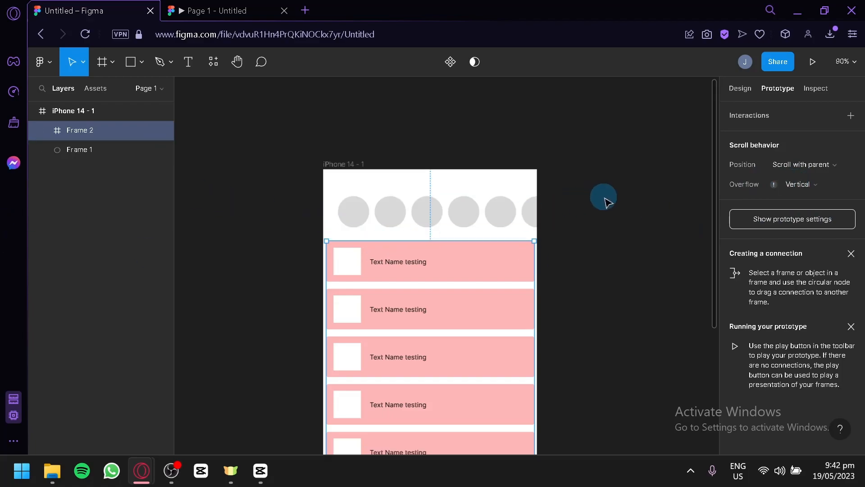
scroll(548, 231, "down", 4)
scroll(531, 258, "up", 10)
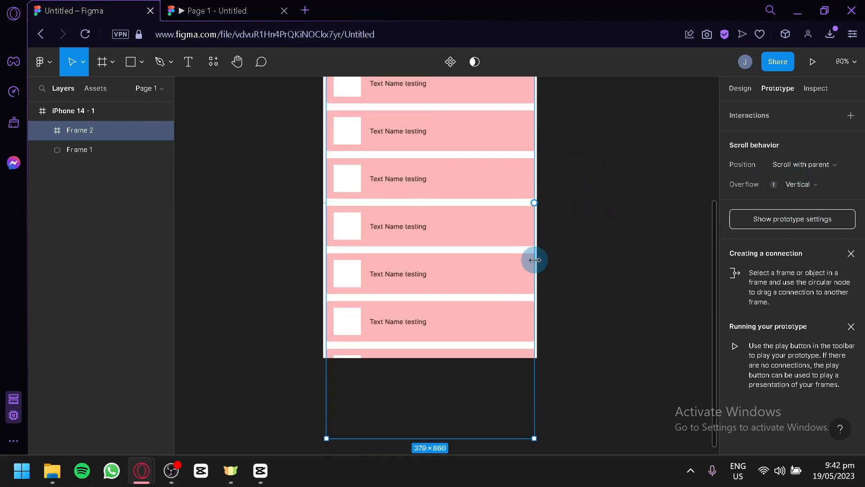
scroll(462, 377, "down", 1)
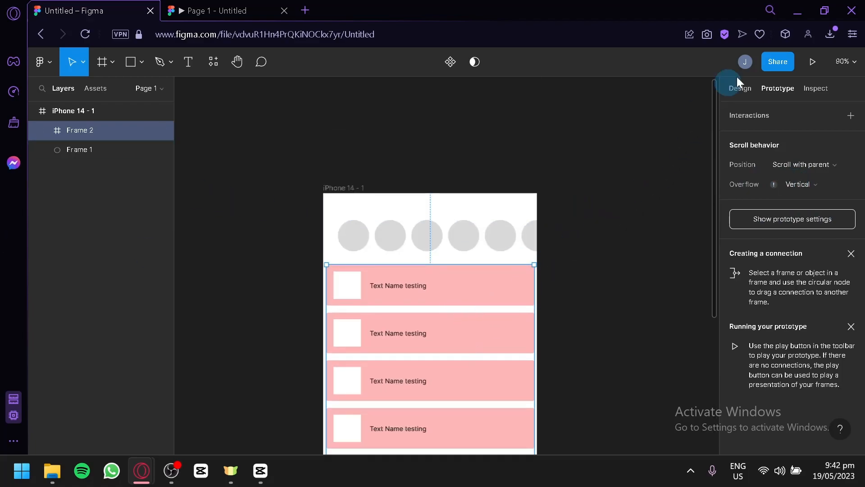
Preview the prototype, test scrolling the circle row and the list, and return to the design file.
left_click(813, 61)
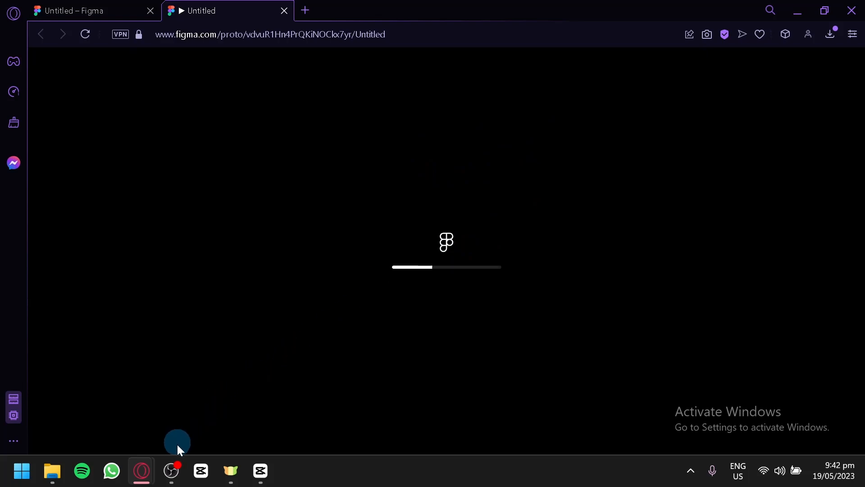
left_click(177, 459)
left_click(177, 458)
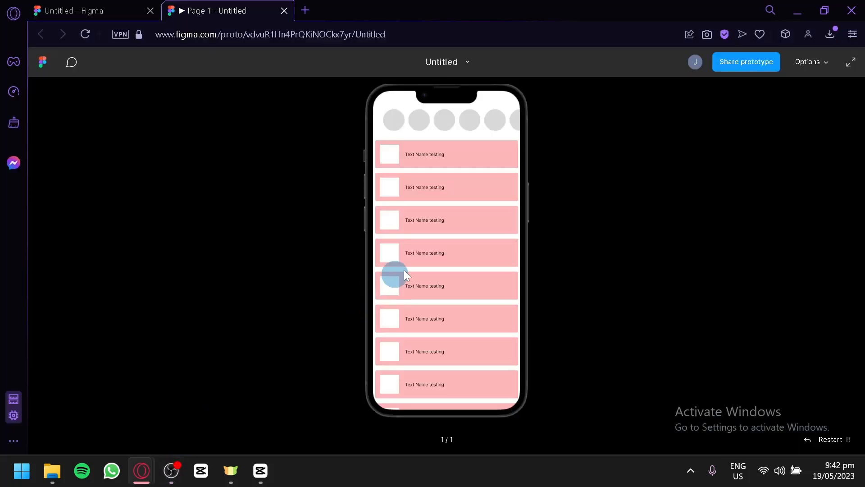
left_click_drag(514, 116, 374, 117)
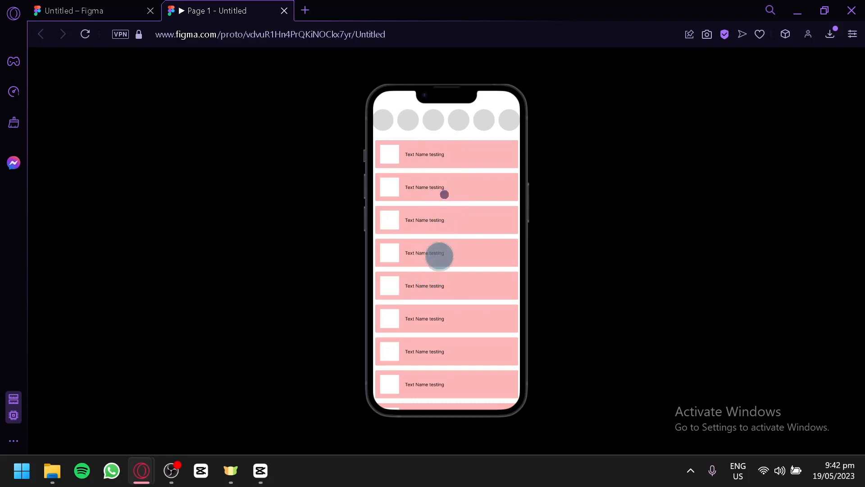
left_click(118, 7)
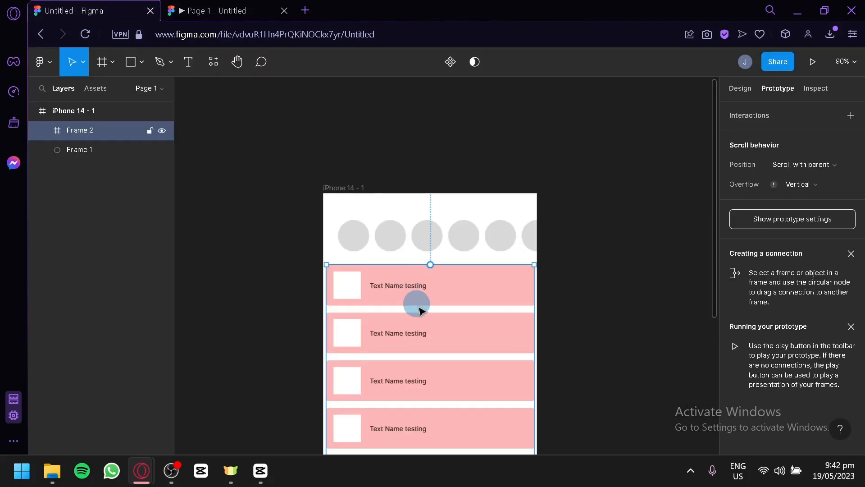
Examine the list frame's Overflow setting and where its lower edge lies relative to the bottom of the phone frame.
left_click(817, 187)
left_click(774, 186)
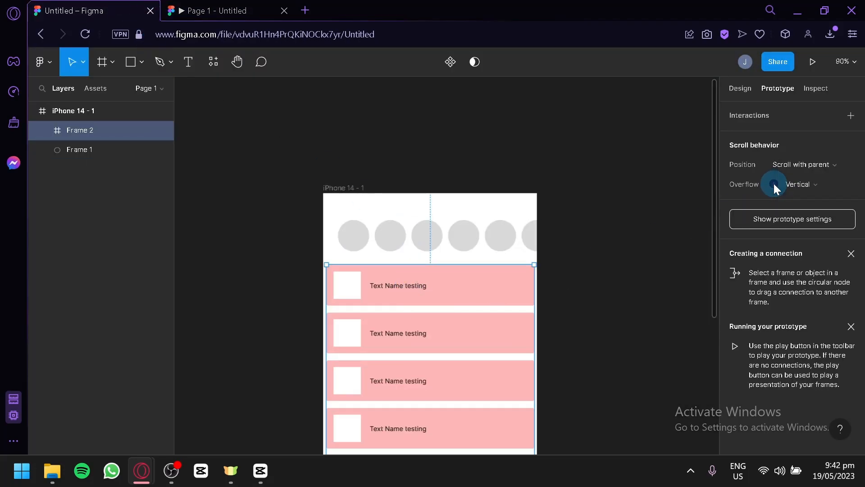
left_click(591, 293)
left_click(471, 345)
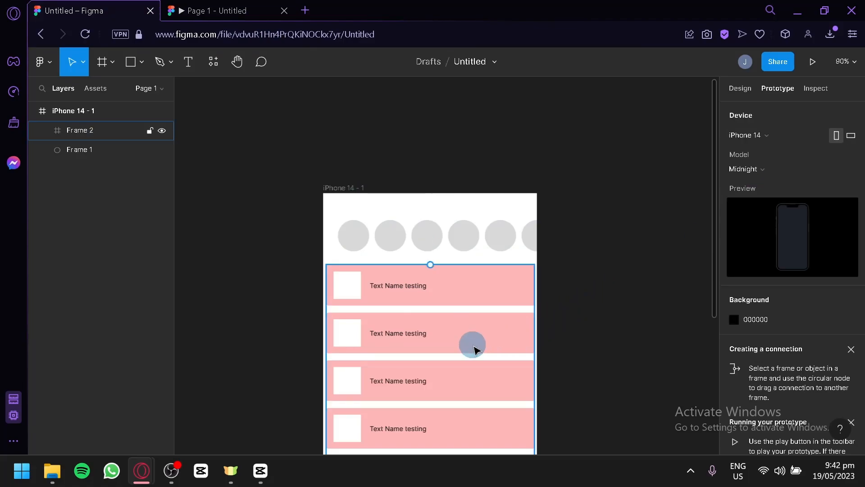
scroll(474, 347, "down", 5)
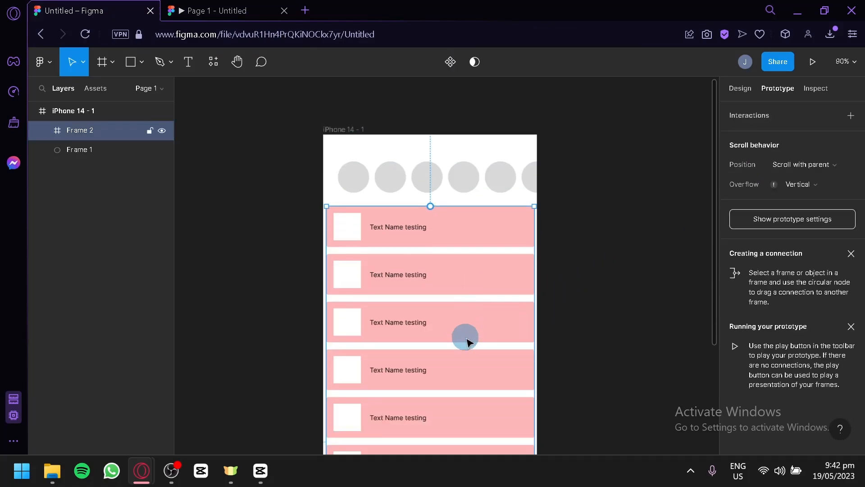
mouse_move(415, 246)
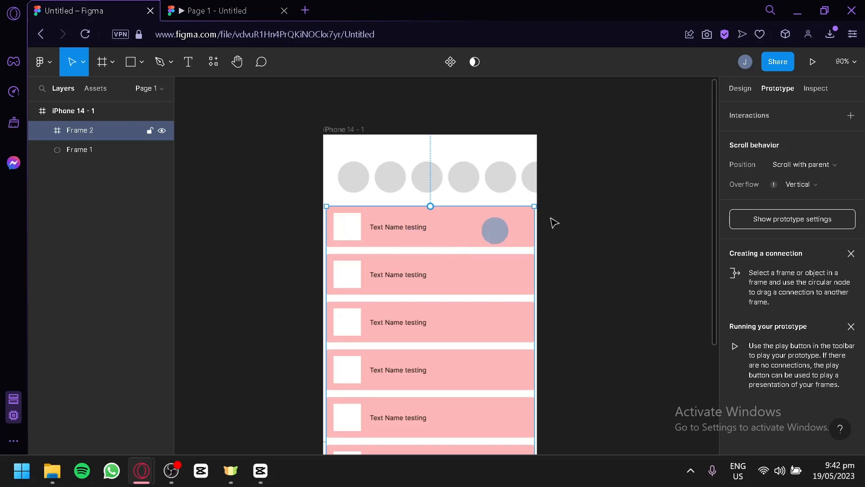
left_click(804, 187)
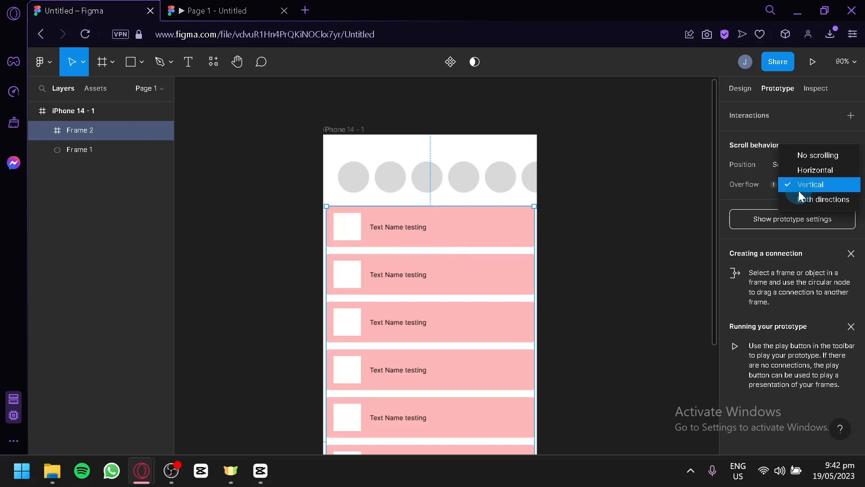
left_click(801, 185)
left_click(739, 222)
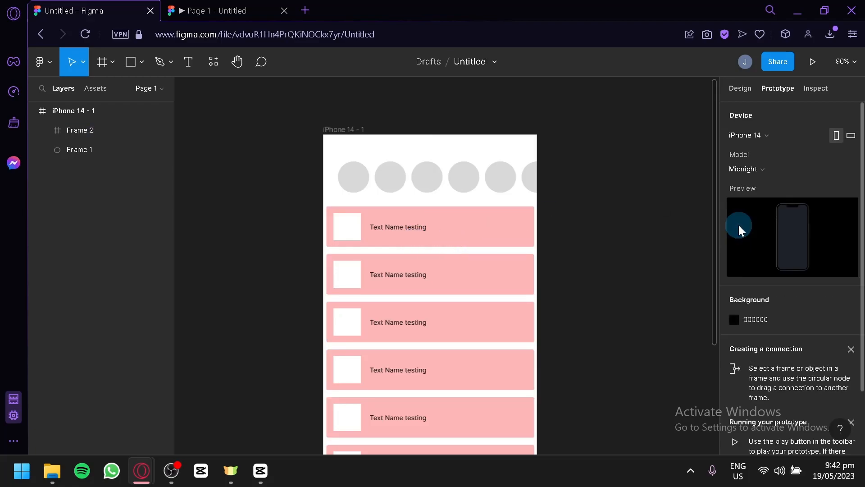
left_click(459, 315)
scroll(462, 315, "down", 5)
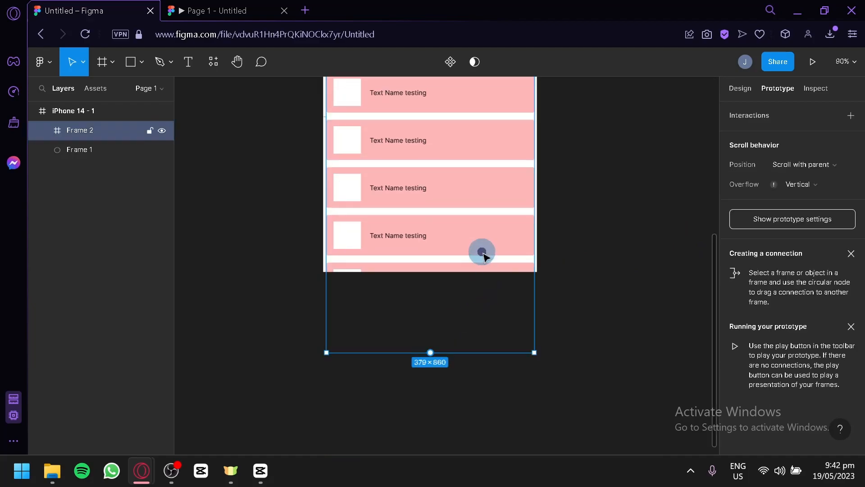
mouse_move(417, 346)
left_mouse_down()
mouse_move(417, 284)
mouse_move(417, 351)
left_mouse_up()
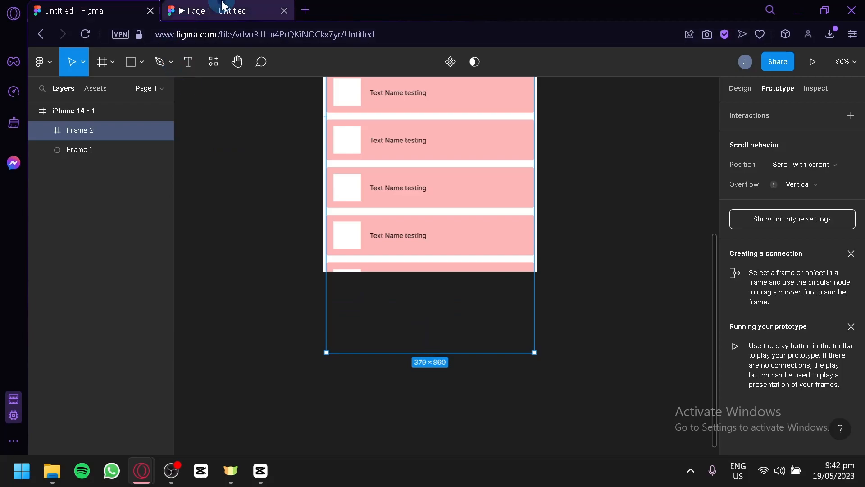
left_click(222, 5)
left_click(83, 11)
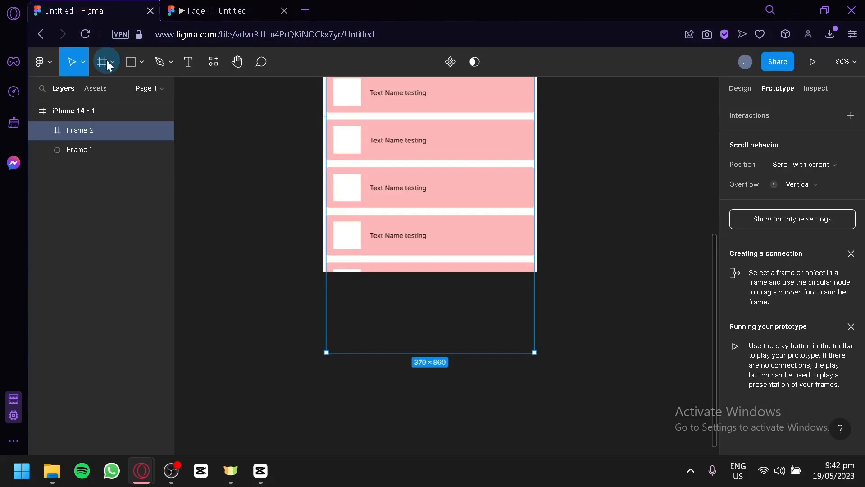
scroll(368, 350, "up", 4)
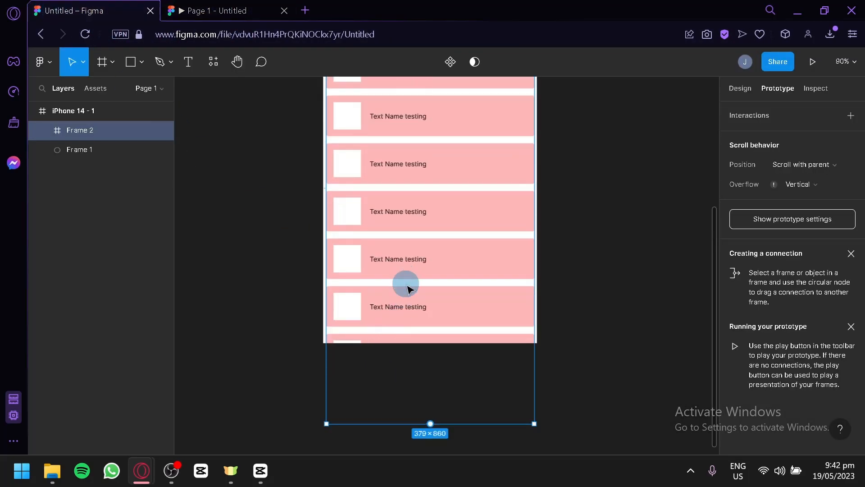
Shorten the list frame from its lower edge to the bottom of the phone frame, making it 379 × 713.
scroll(397, 293, "down", 1)
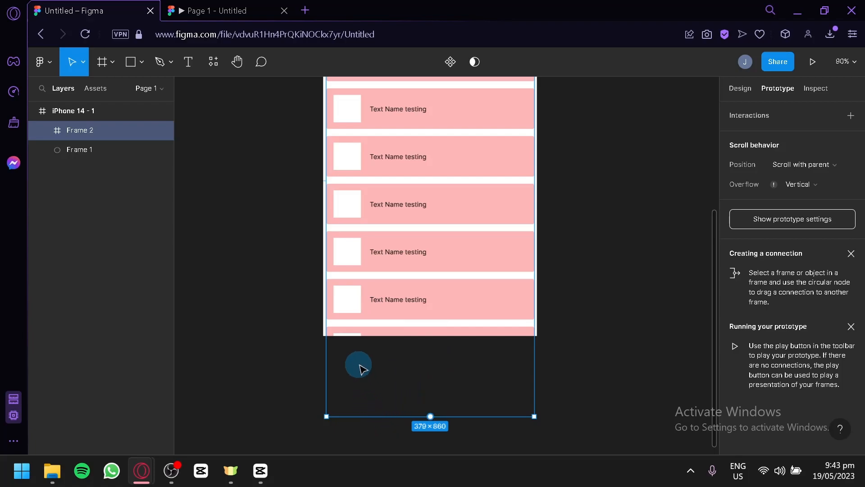
left_click_drag(373, 416, 378, 336)
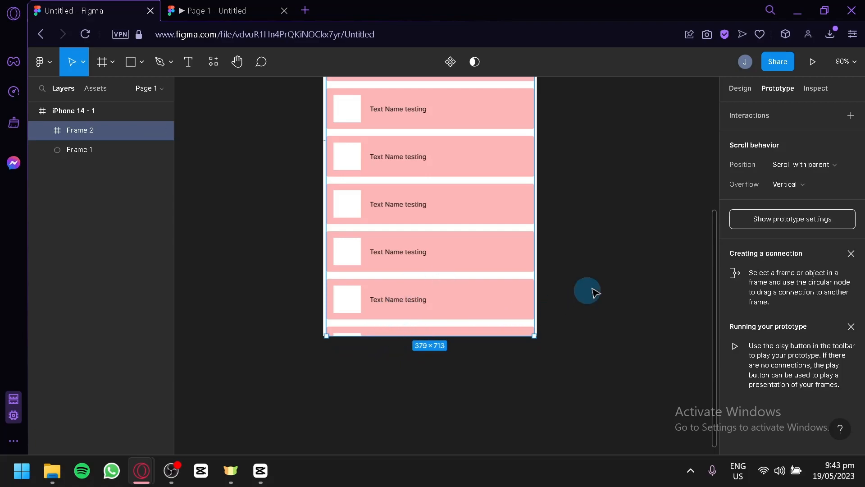
scroll(590, 295, "up", 3)
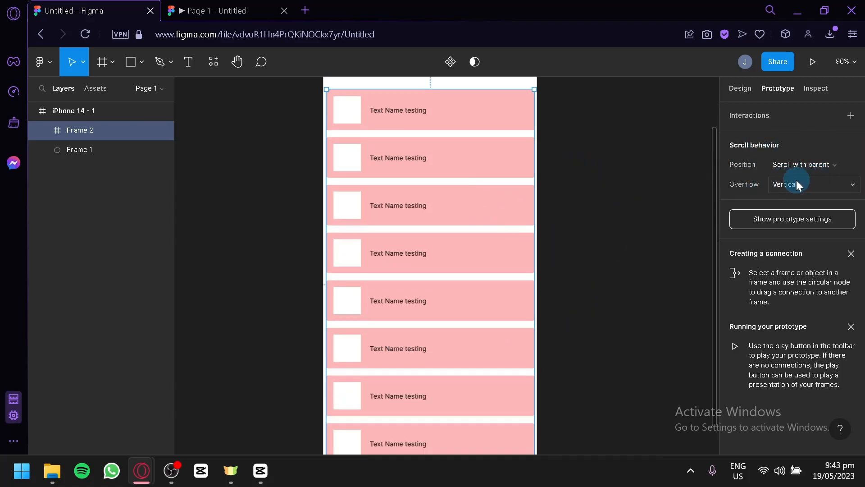
Preview the prototype again to test horizontal circle scrolling and vertical list scrolling, and return to the design file.
left_click(810, 61)
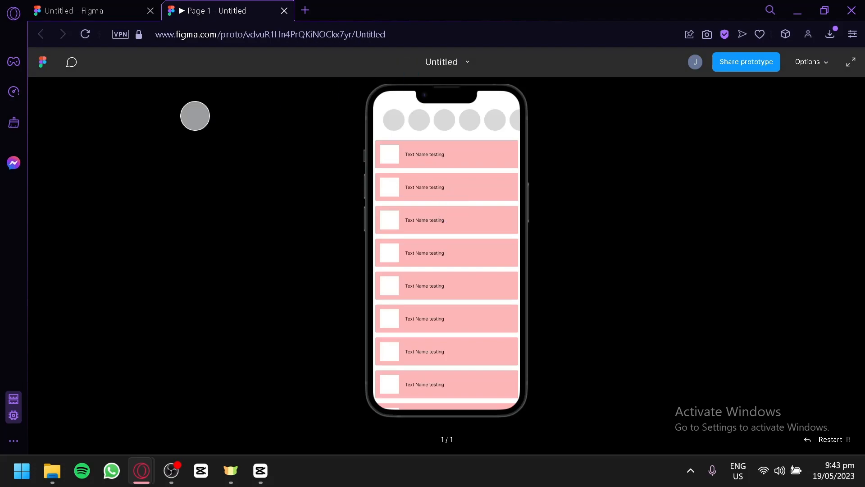
left_click_drag(459, 122, 524, 138)
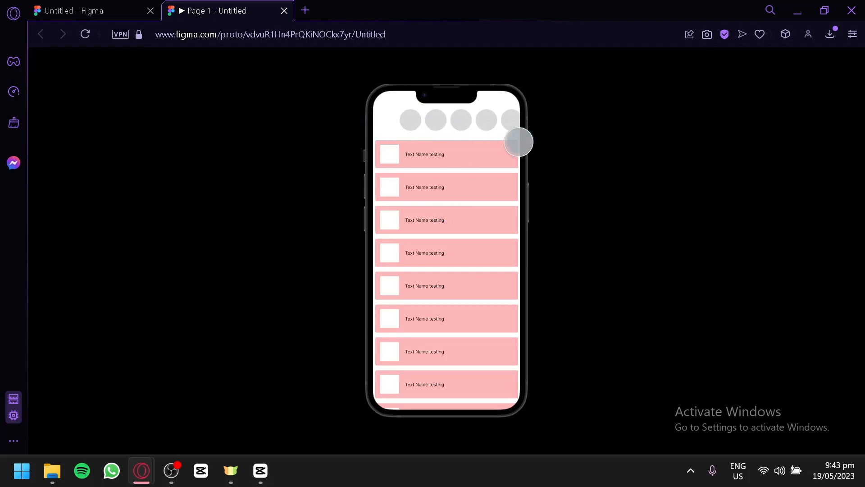
left_click_drag(496, 254, 446, 165)
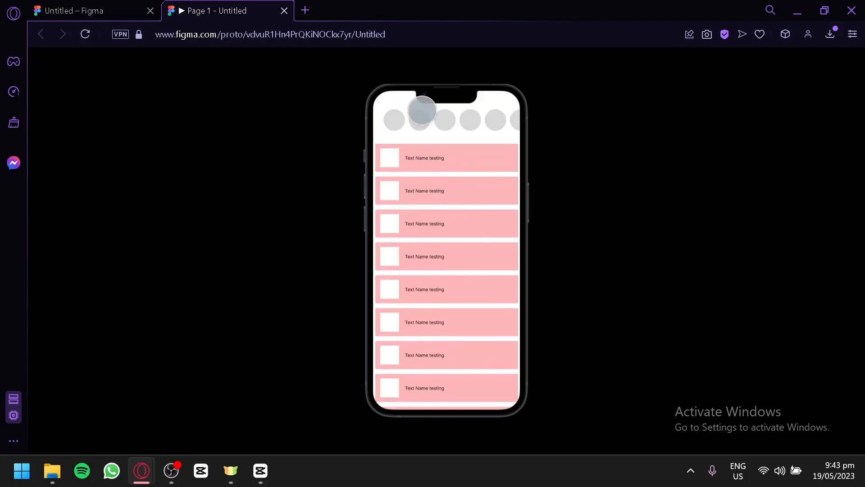
left_click(123, 8)
scroll(430, 187, "up", 5)
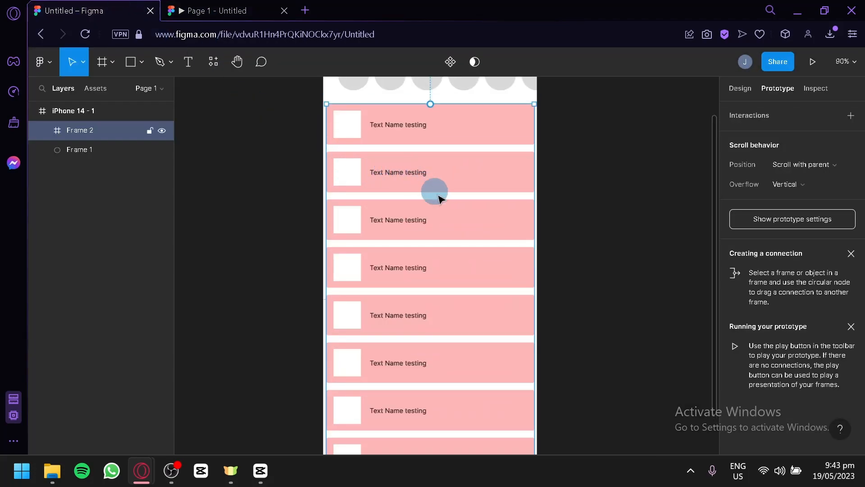
Set the list frame's scroll position to Fixed (stay in place), keeping its Overflow at Vertical.
scroll(448, 221, "down", 2)
scroll(442, 227, "down", 1)
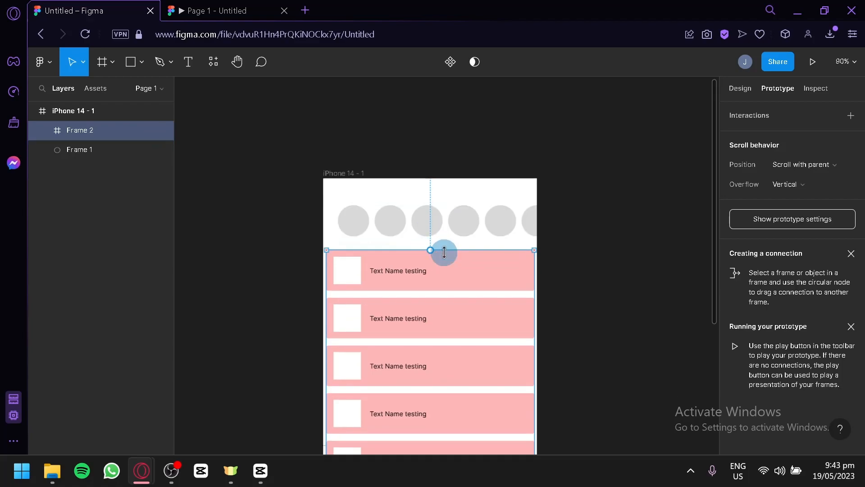
left_click(450, 233)
left_click(455, 265)
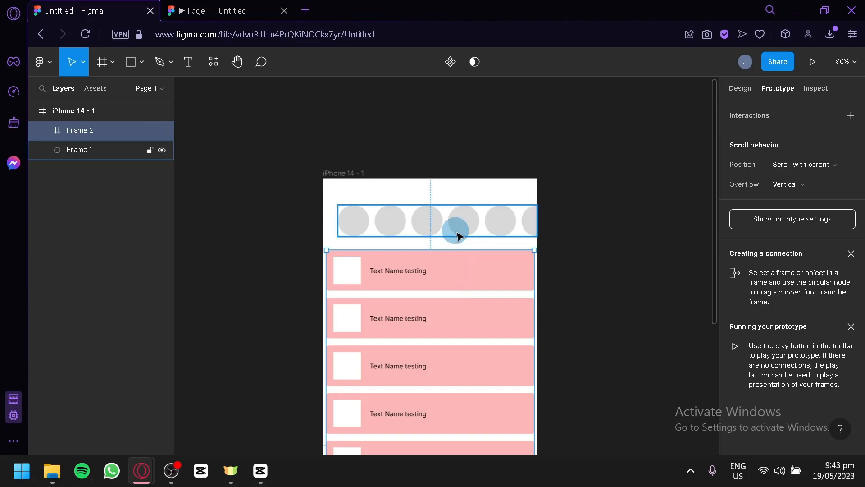
left_click(818, 170)
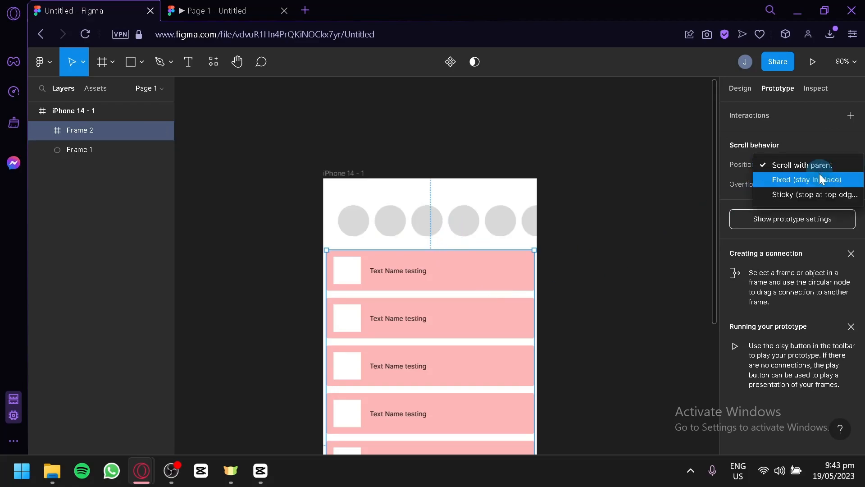
left_click(795, 180)
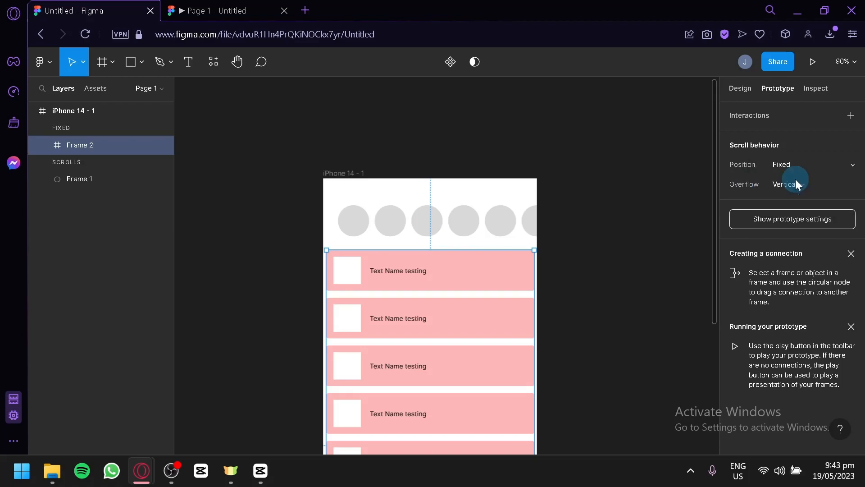
left_click(815, 165)
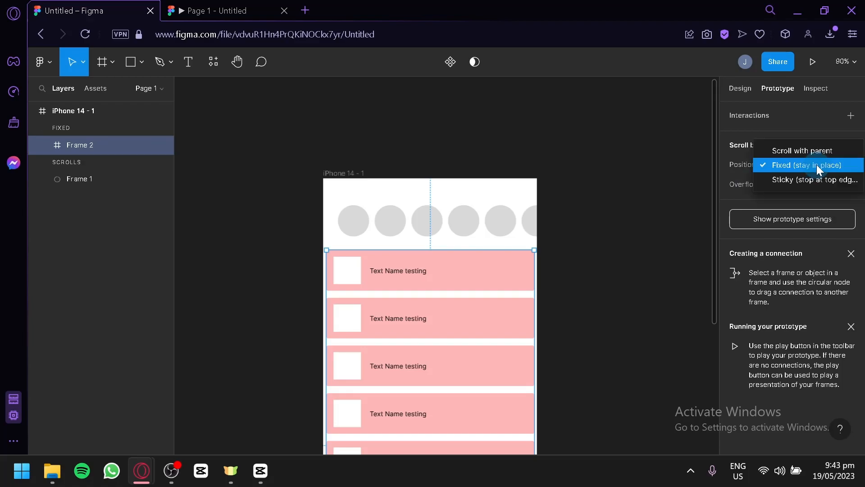
left_click(687, 182)
Preview the prototype with the fixed list frame, test scrolling the list vertically, and return to the design file.
left_click(812, 62)
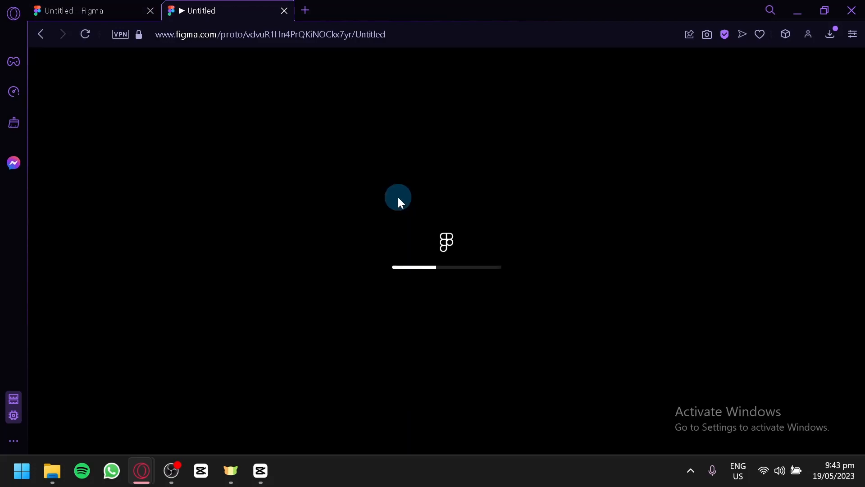
left_click_drag(434, 224, 436, 273)
left_click(144, 5)
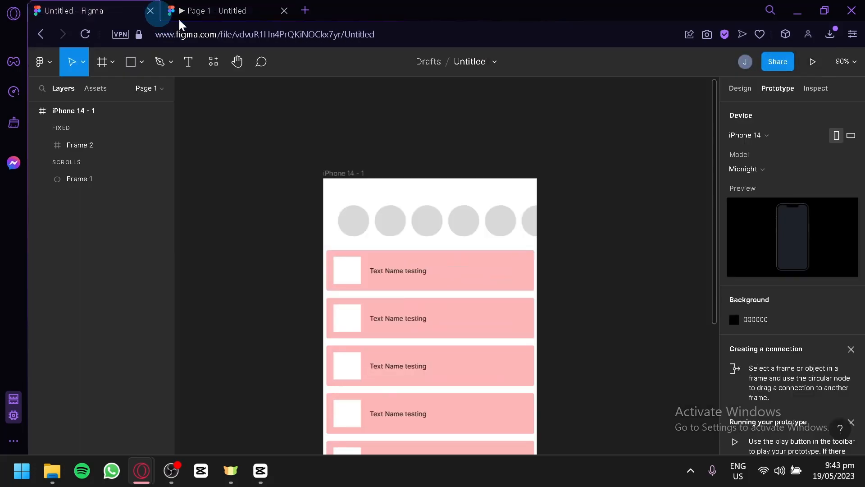
left_click(261, 9)
left_click_drag(481, 309, 500, 294)
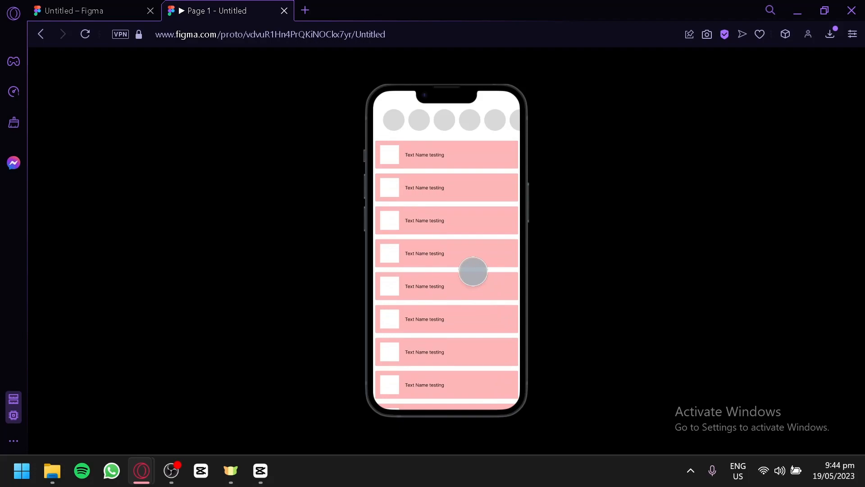
left_click(133, 8)
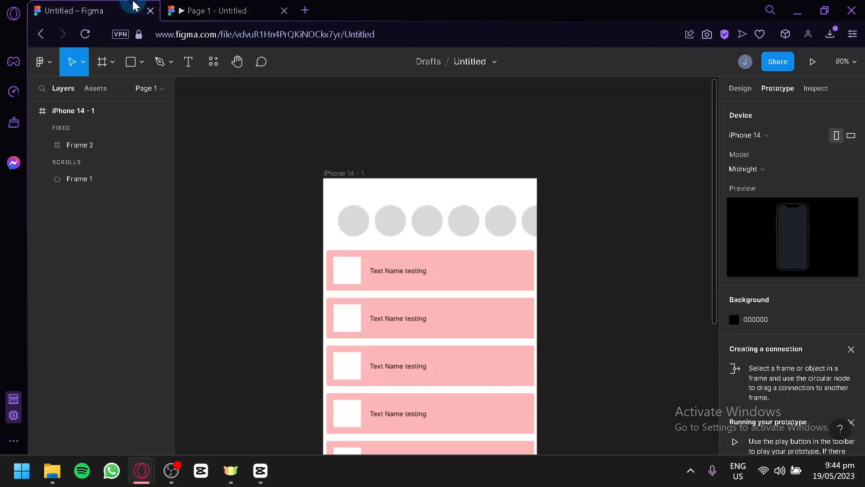
Move the circle row slightly up and left so its left edge aligns with the list frame's left edge.
scroll(581, 311, "down", 3)
scroll(581, 311, "down", 3)
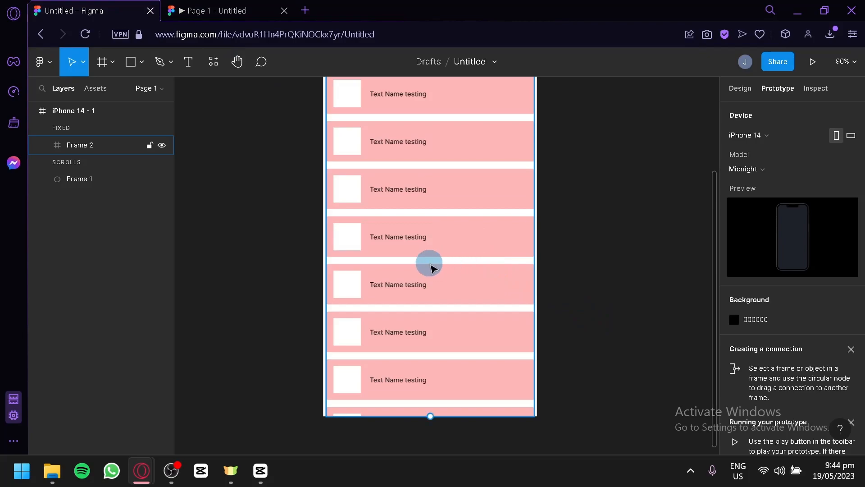
scroll(427, 264, "up", 4)
scroll(411, 249, "up", 3)
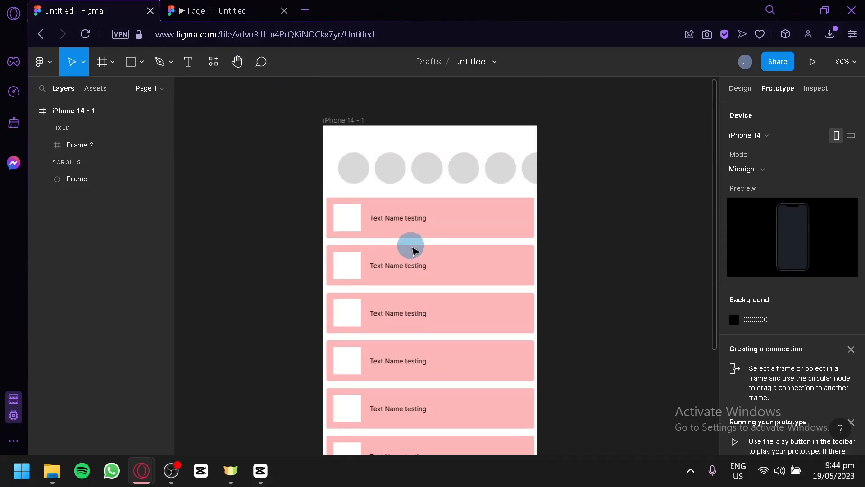
left_click(434, 167)
left_click_drag(440, 169, 429, 164)
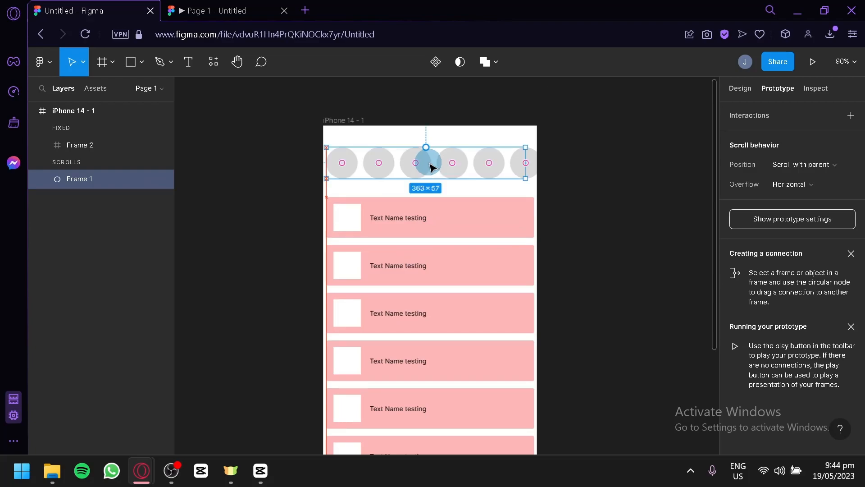